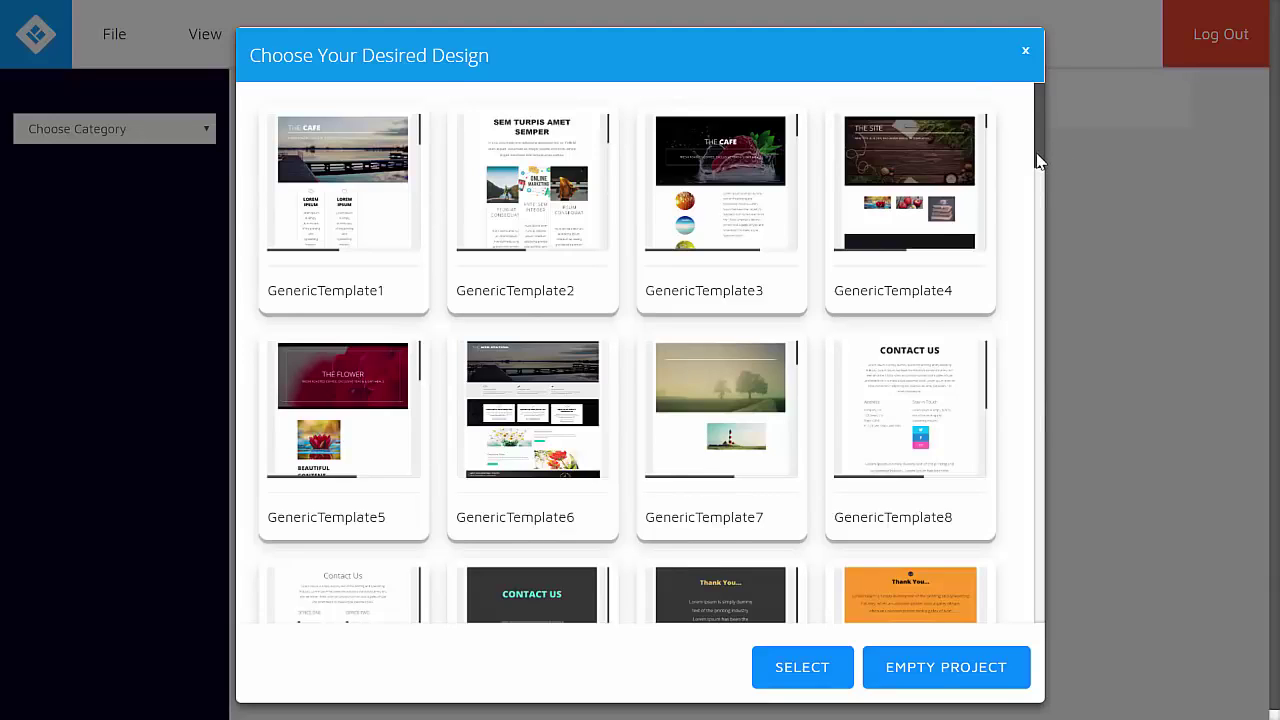
drag(1037, 160, 1042, 196)
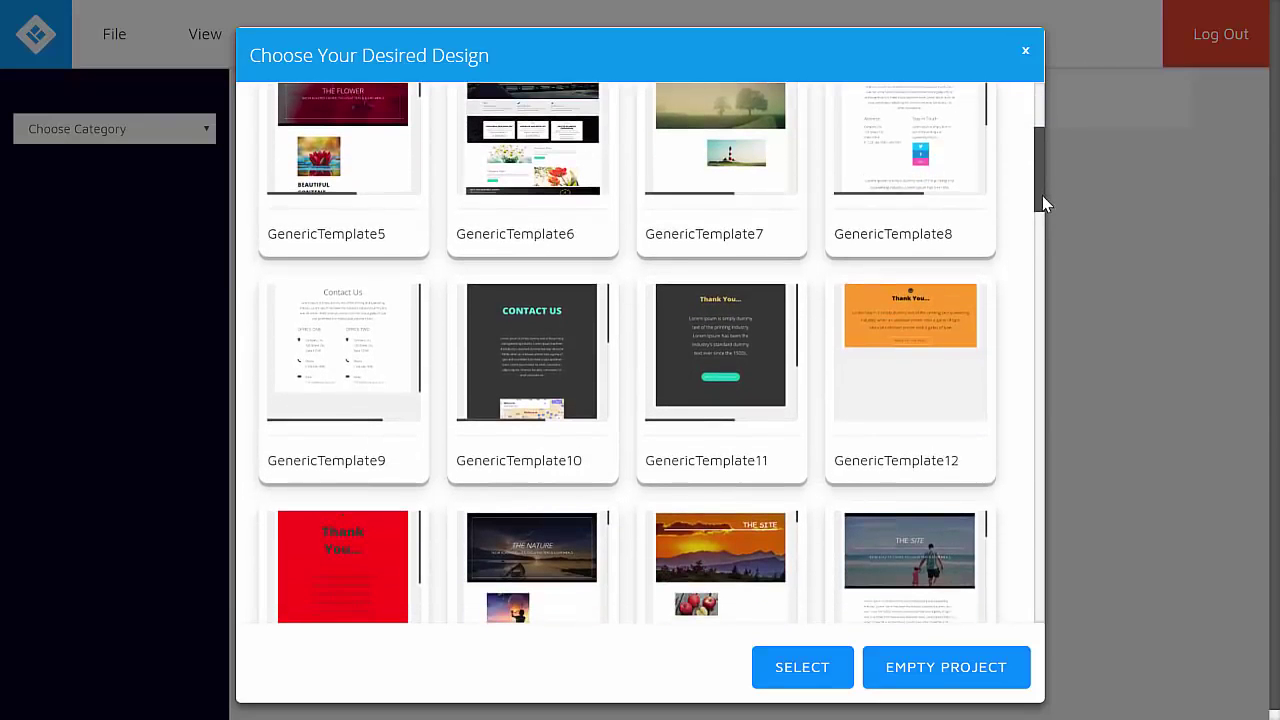
drag(1042, 196, 1040, 332)
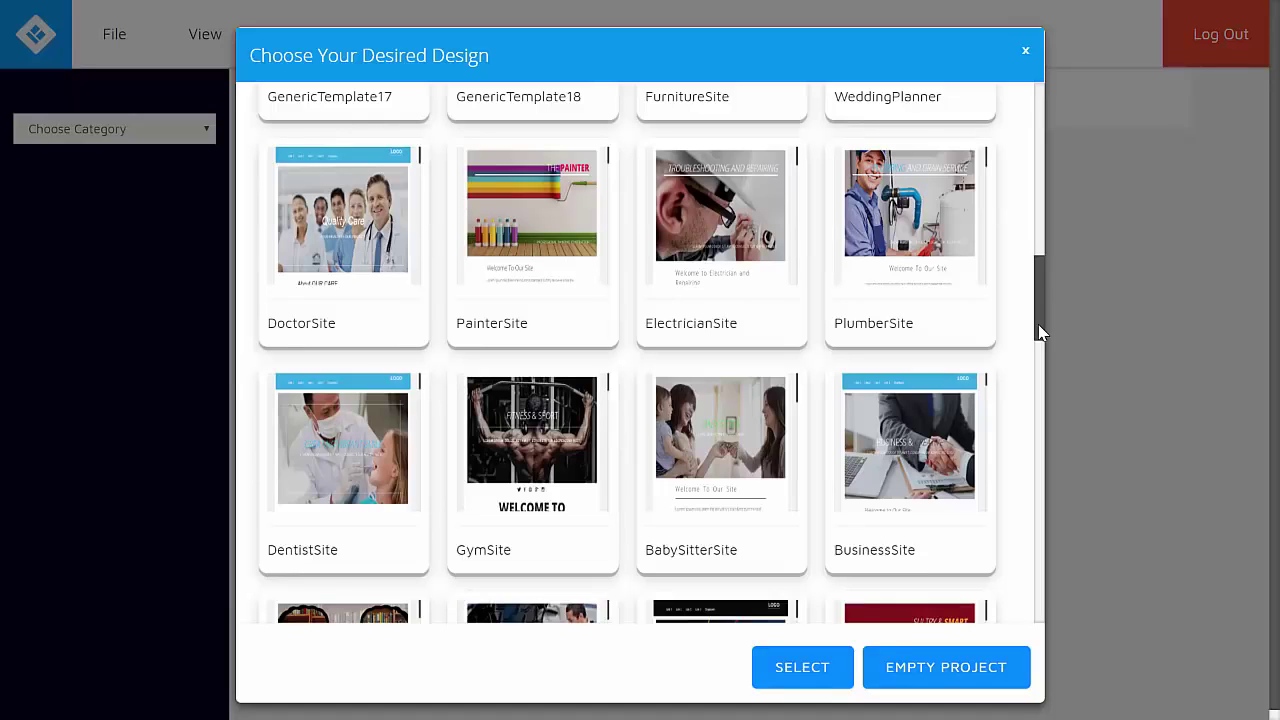
drag(1038, 324, 1043, 380)
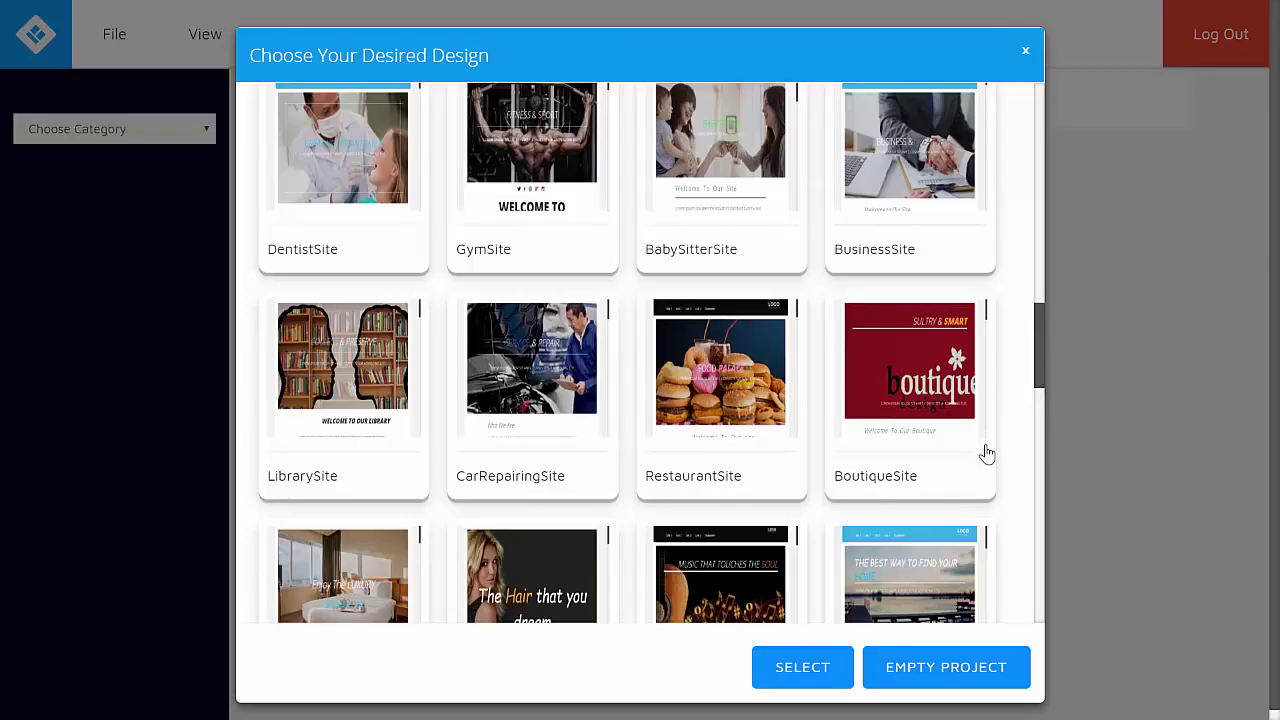
scroll(1000, 660, up, 1)
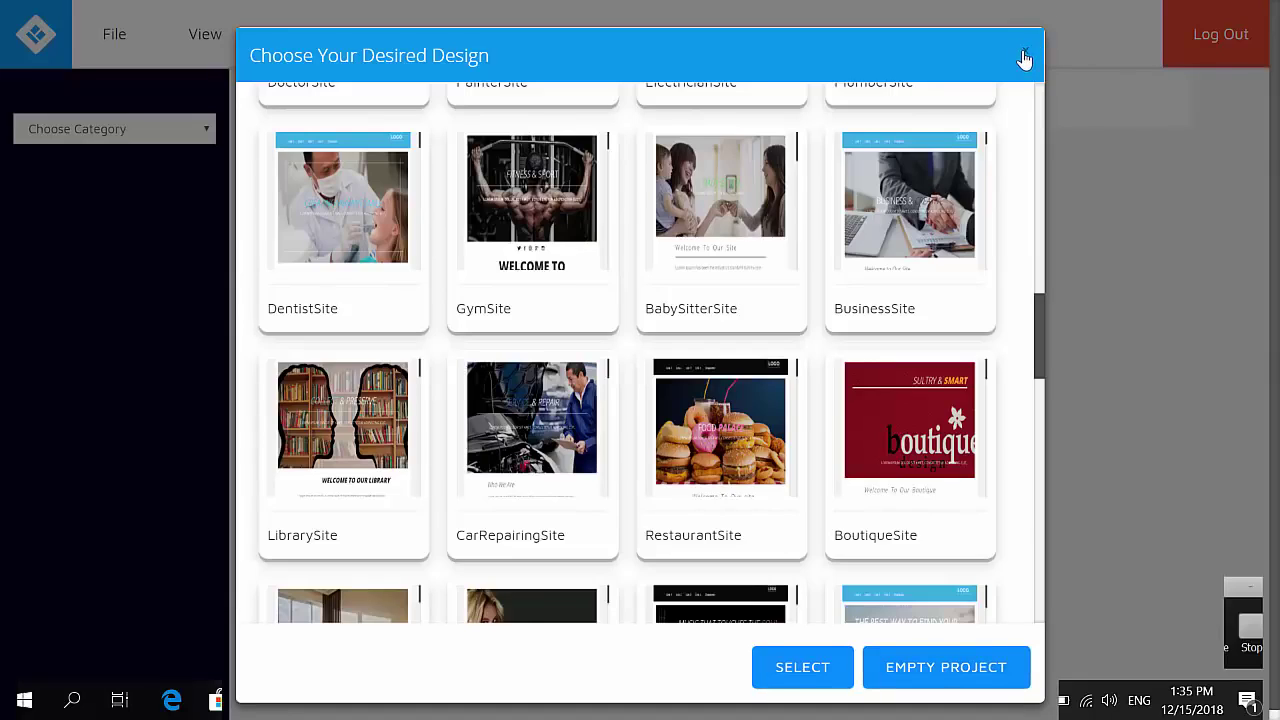
Dismiss the design gallery and reopen the saved Test Project through File > Open Saved Website.
click(1024, 60)
click(118, 34)
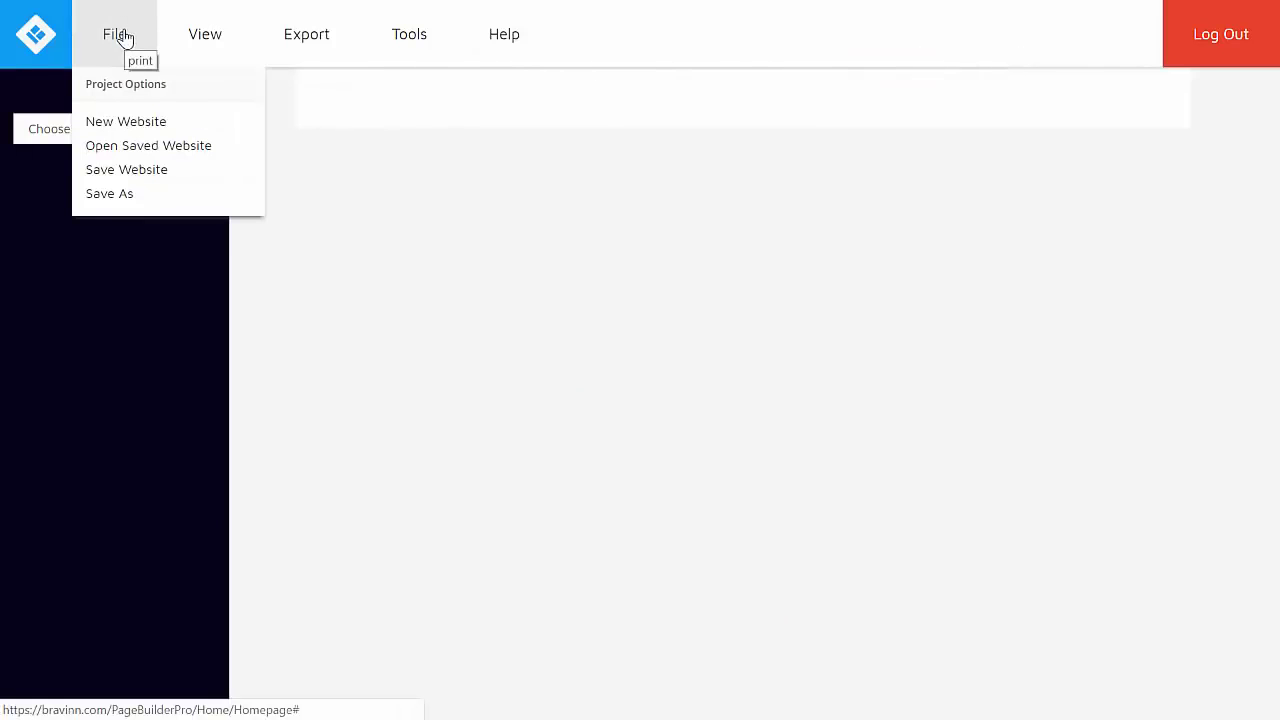
click(130, 147)
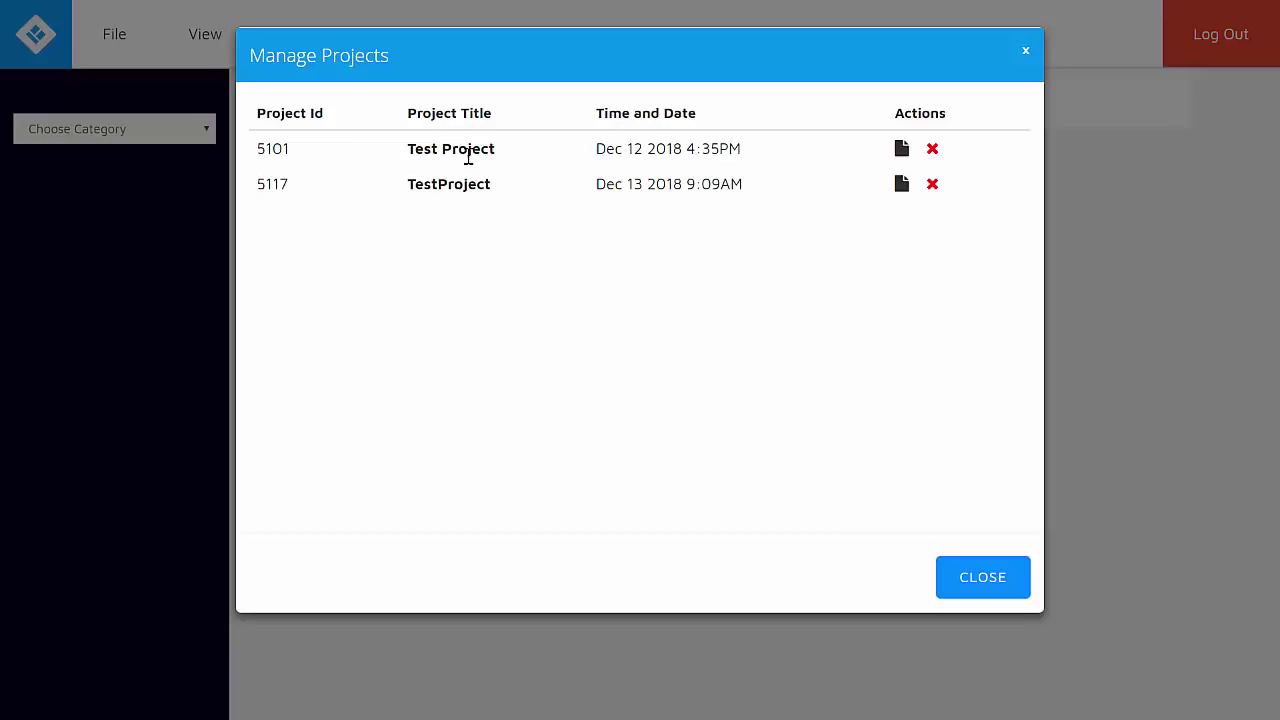
click(902, 152)
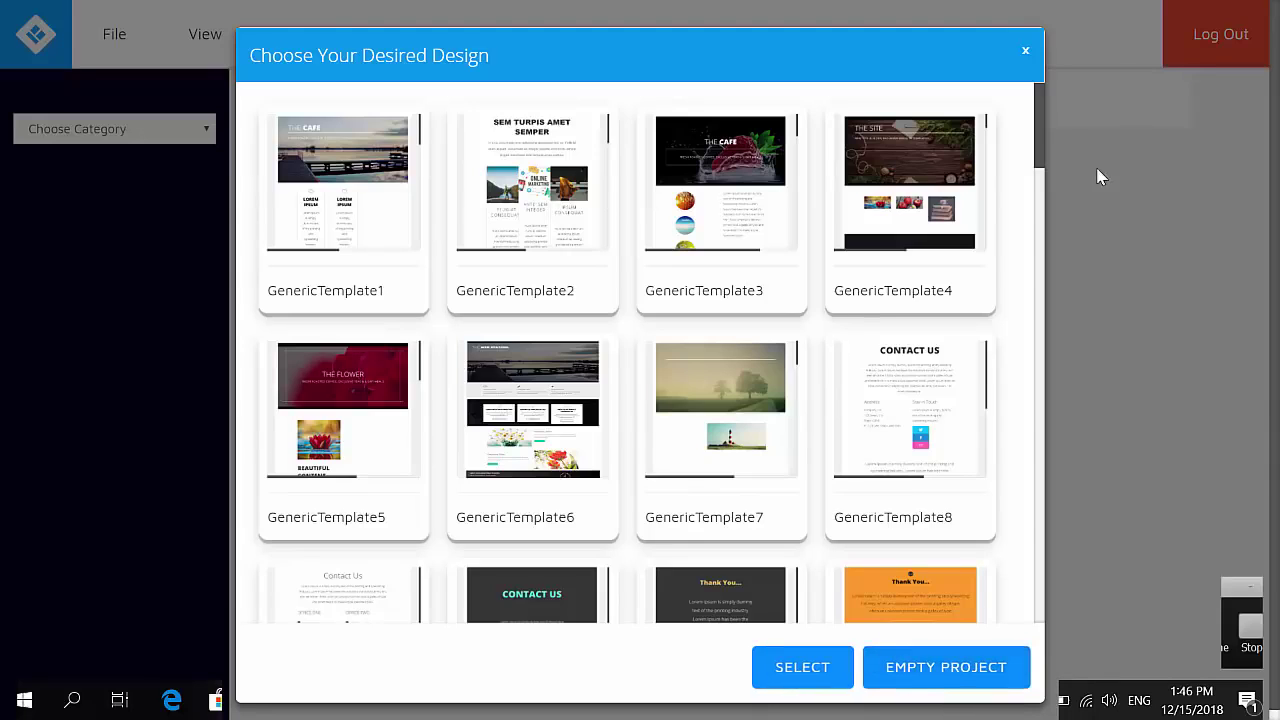
Scroll the design gallery to GenericTemplate16 and pick its beach-photo THE SITE design.
drag(1039, 161, 1026, 280)
click(934, 335)
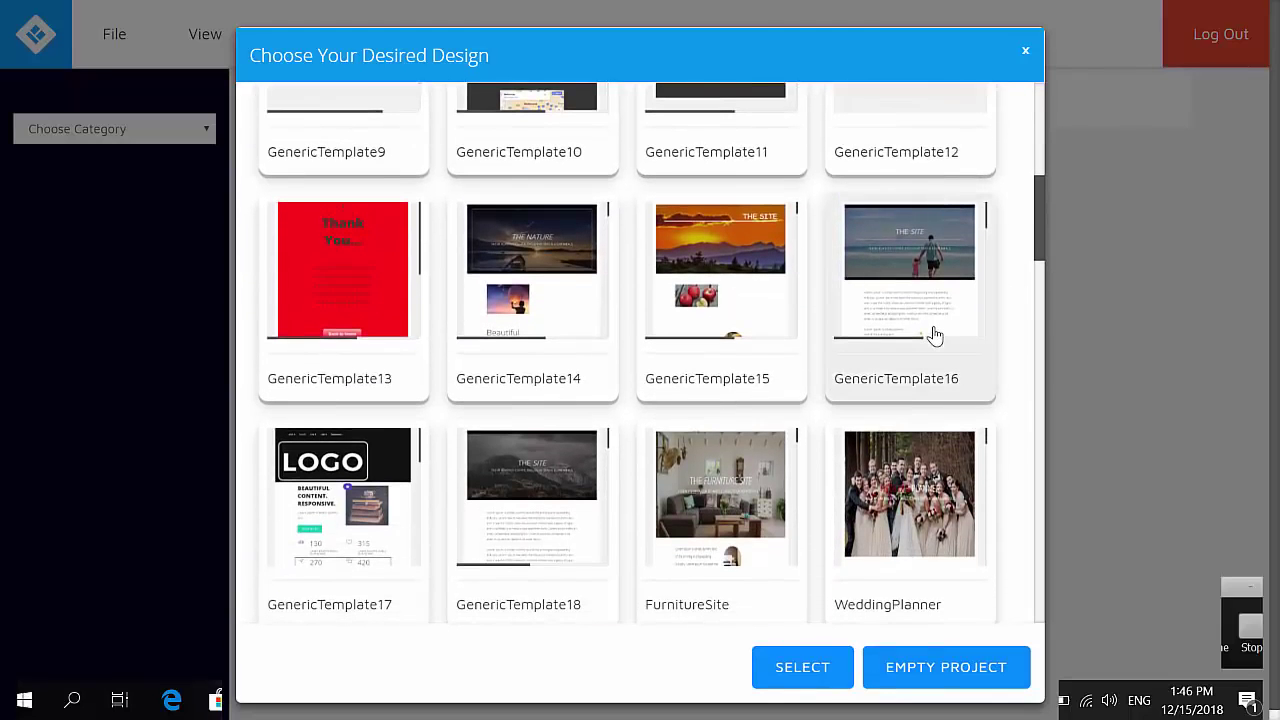
click(802, 667)
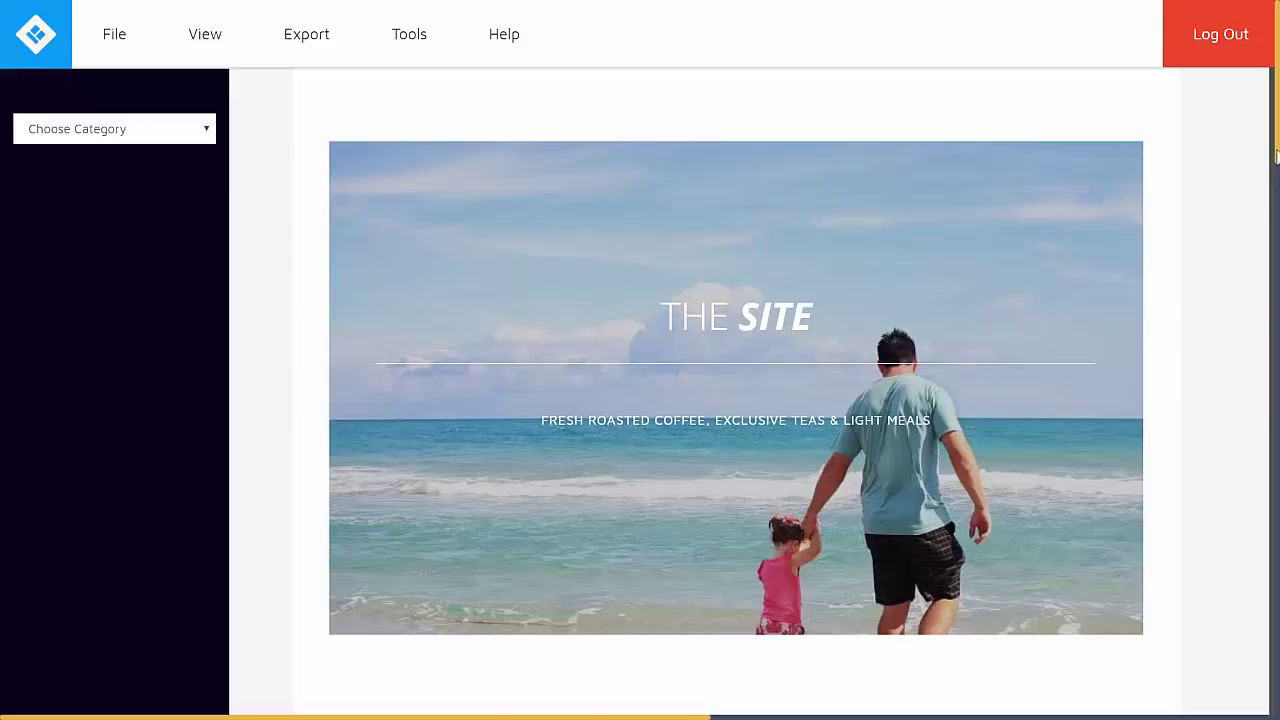
drag(1276, 155, 1265, 668)
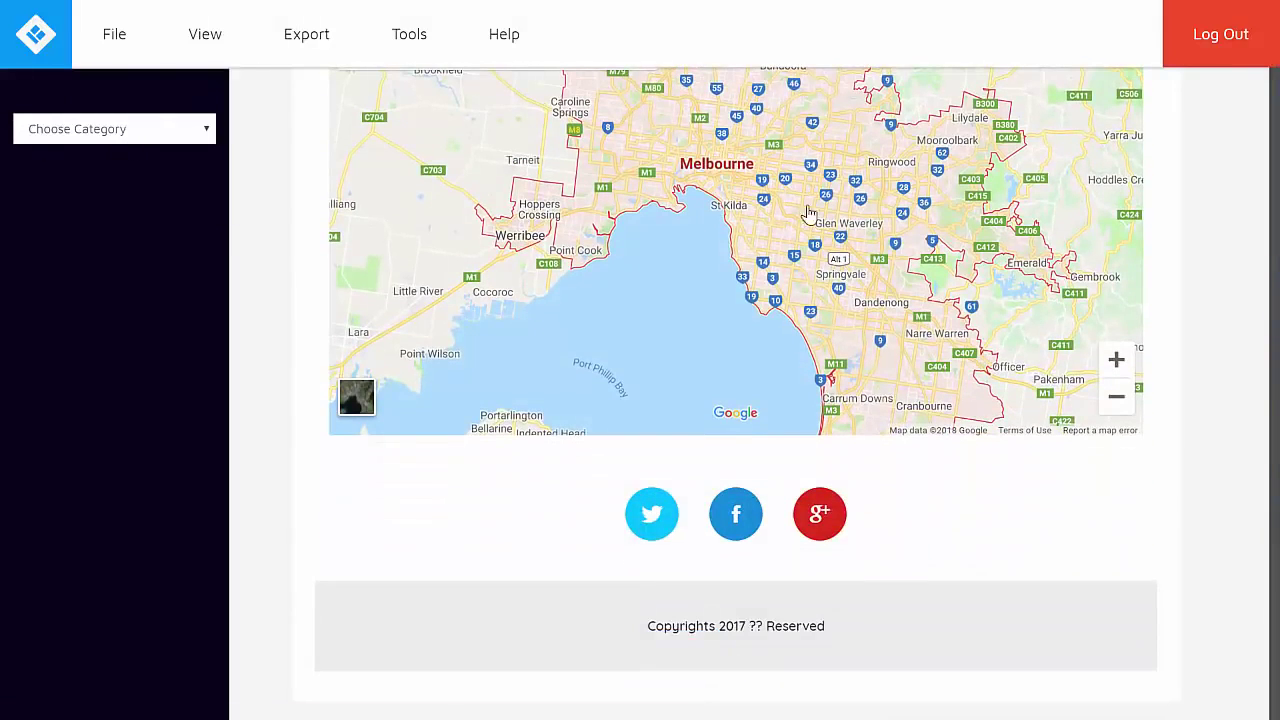
scroll(1277, 648, up, 20)
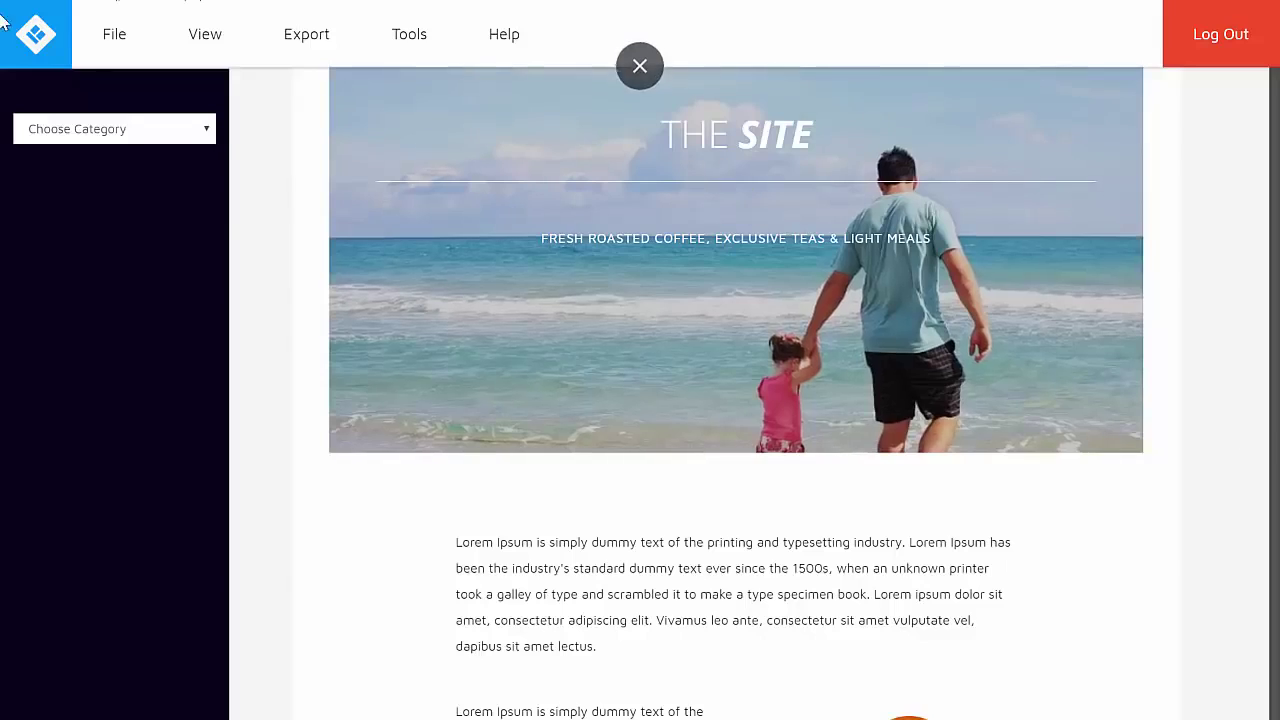
click(102, 62)
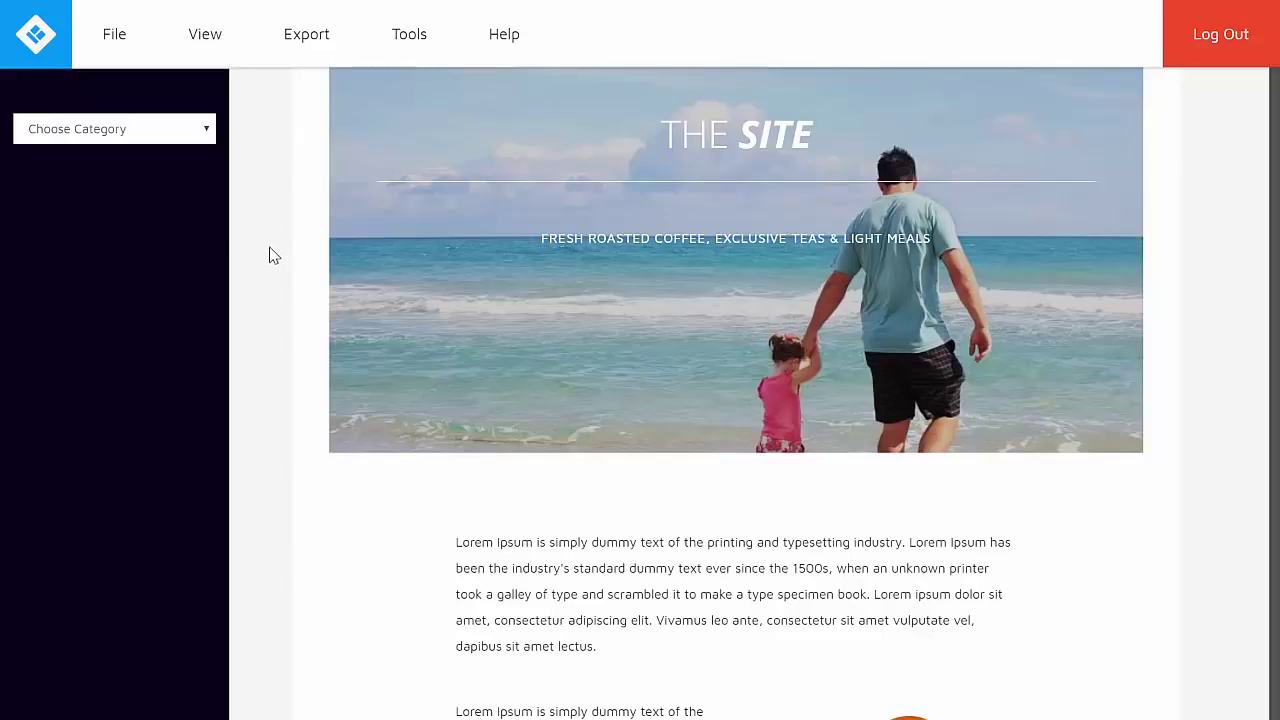
Browse the block category list and scroll the page without adding anything.
click(206, 140)
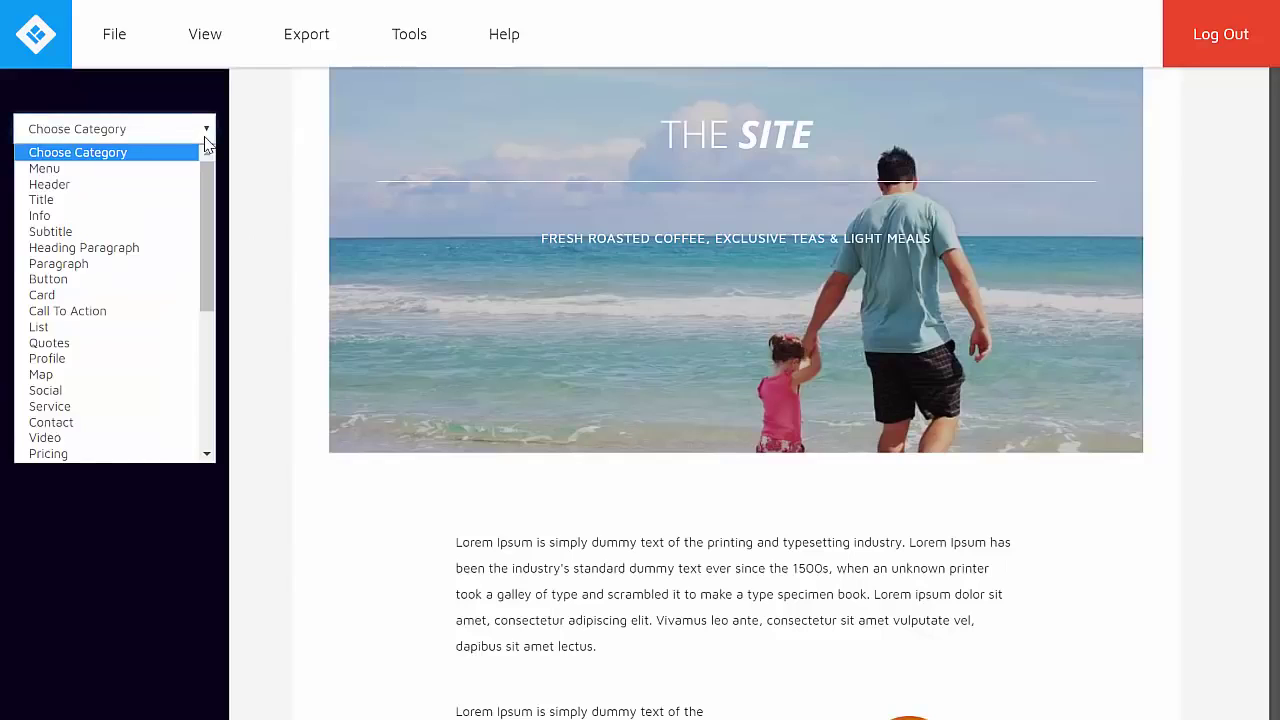
click(277, 177)
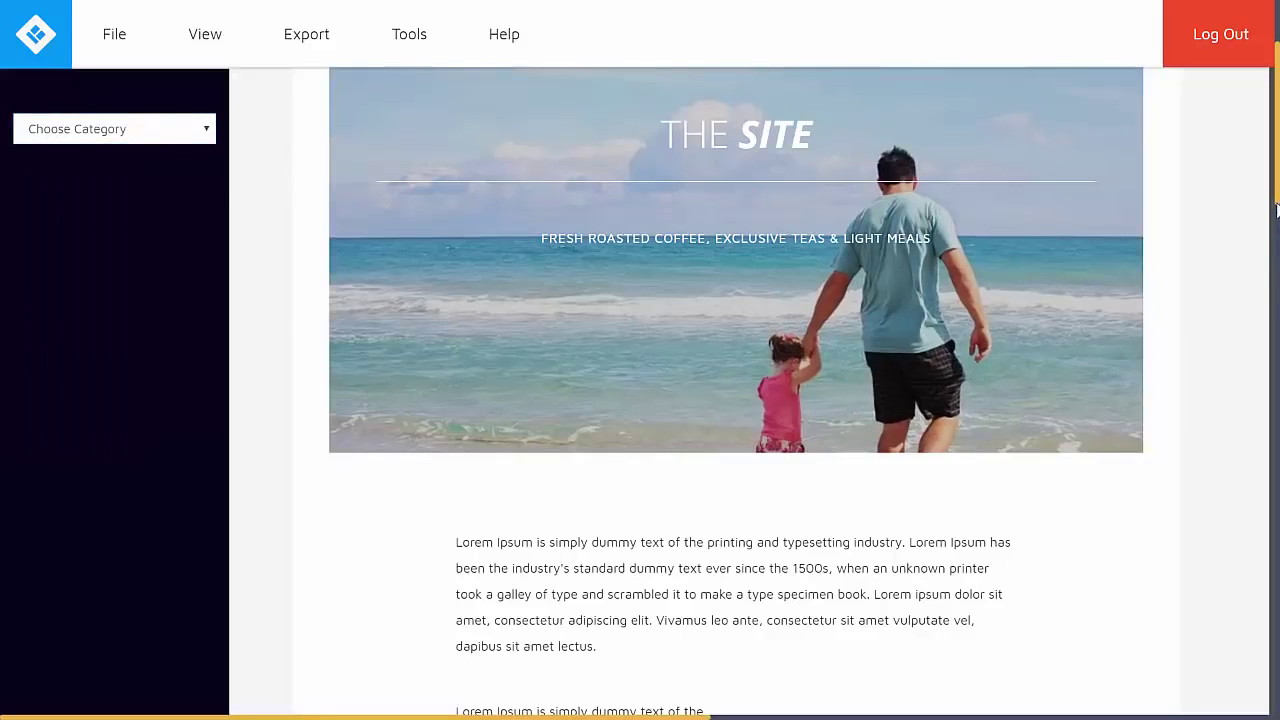
drag(1276, 208, 1276, 152)
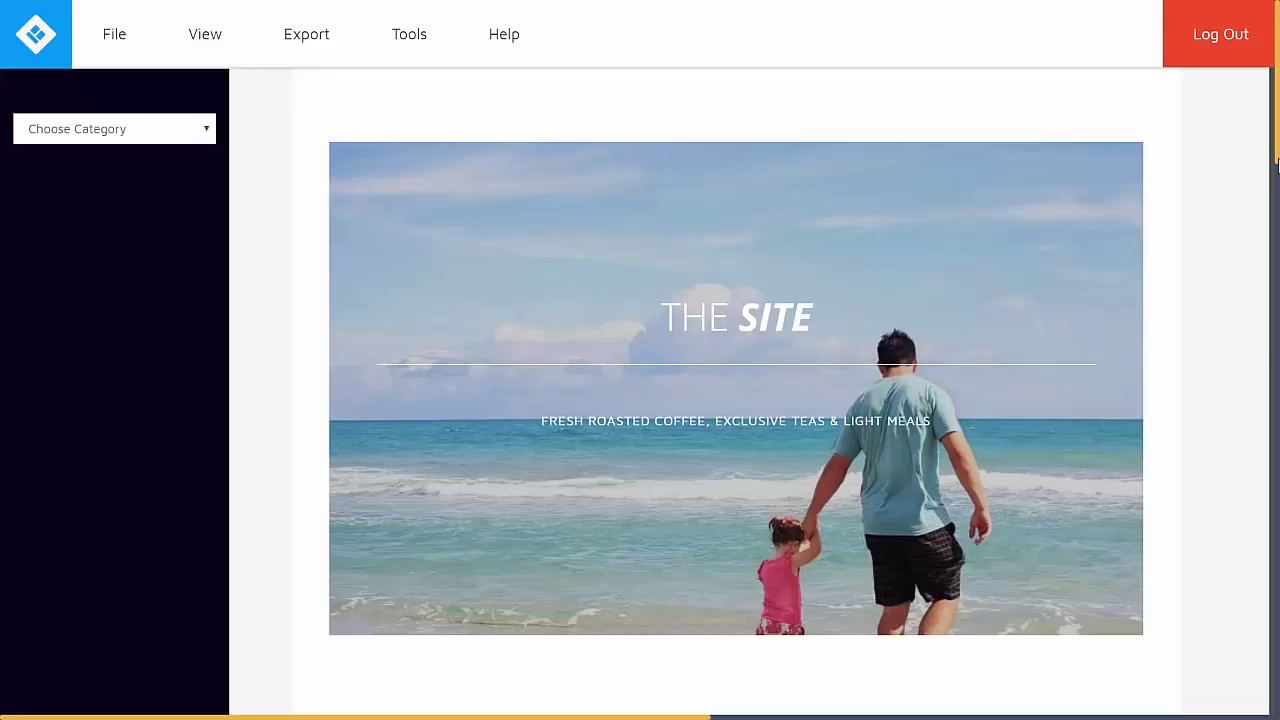
drag(1276, 160, 1276, 172)
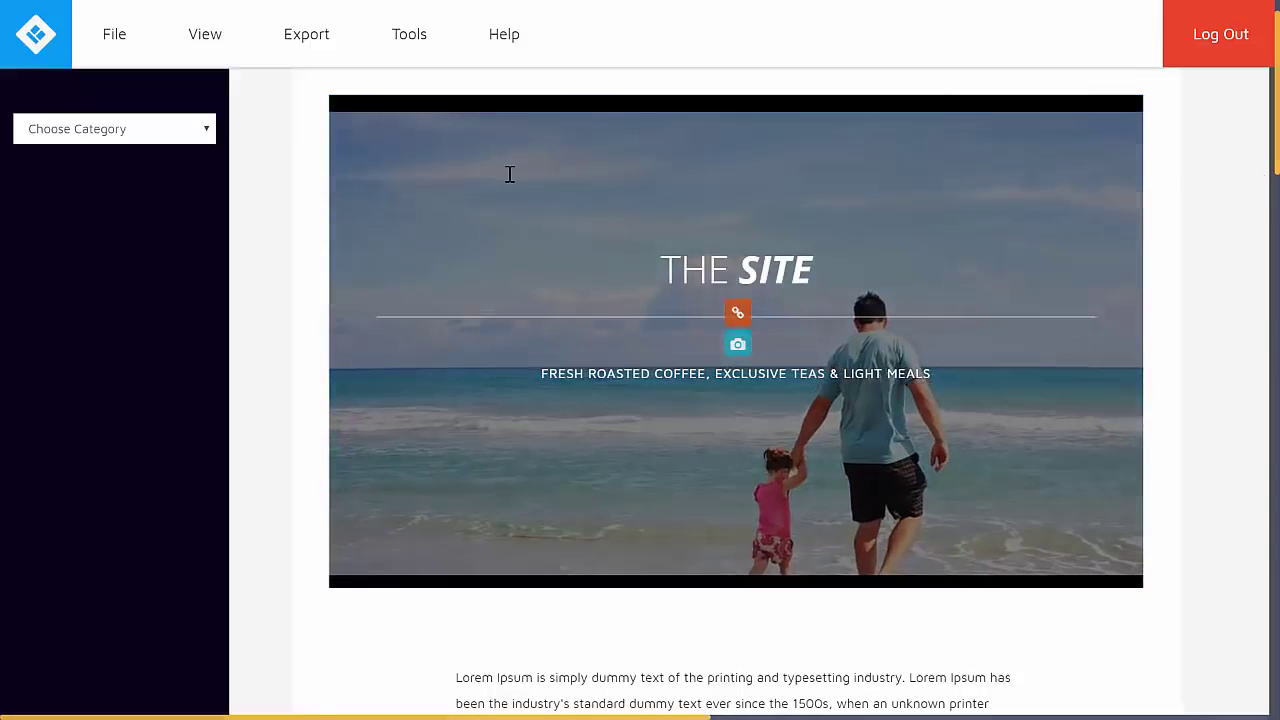
Keep the beach hero block full width and give it 0 px margins with 10 px top and bottom padding.
click(506, 175)
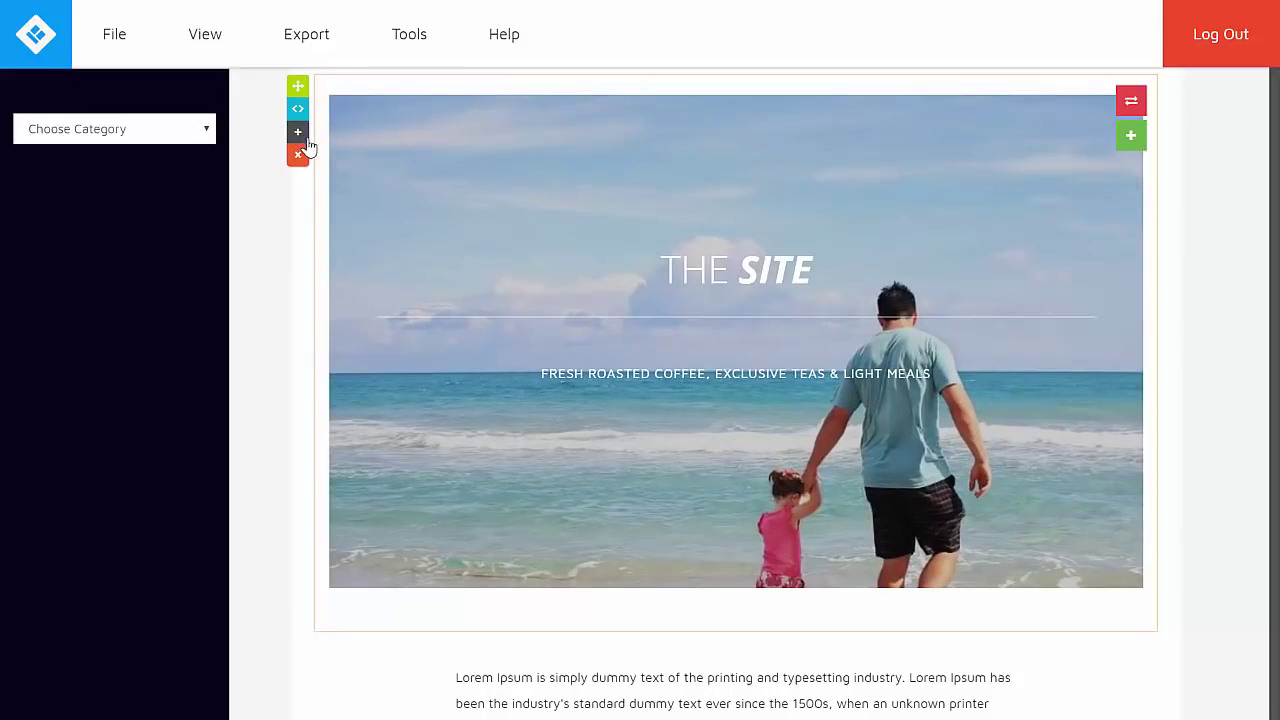
click(1131, 101)
click(1005, 104)
click(1133, 150)
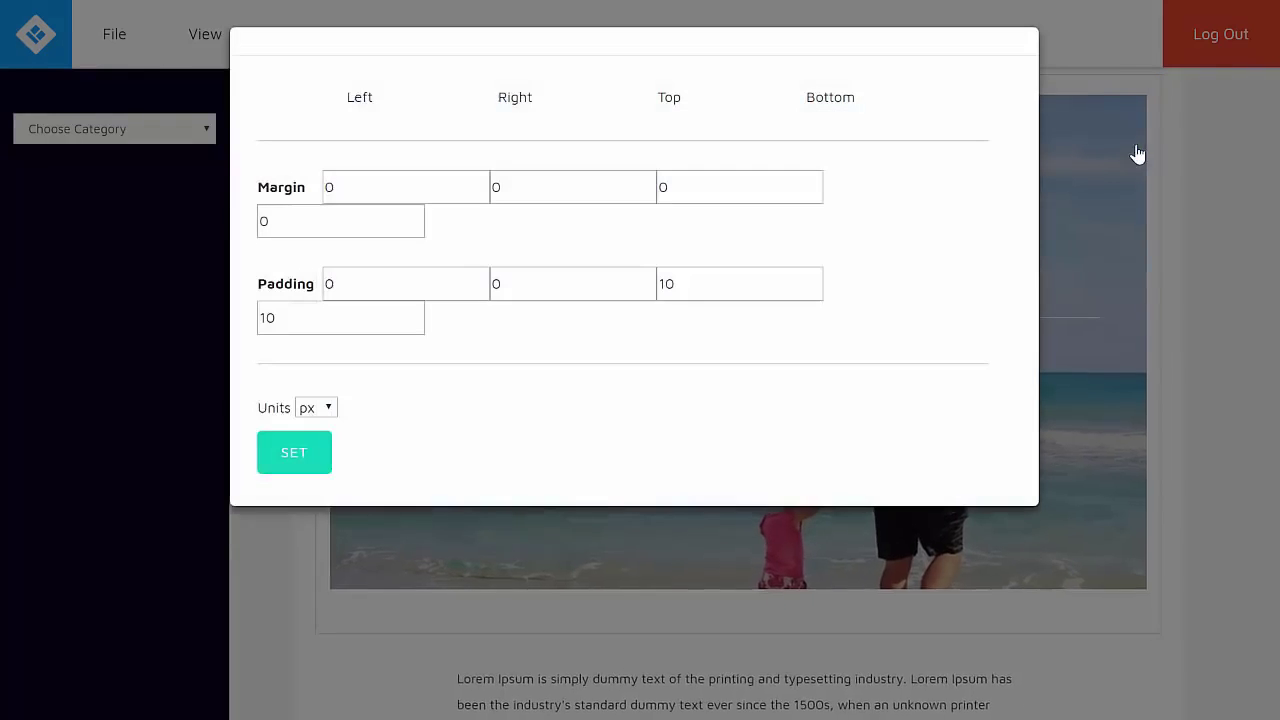
click(311, 466)
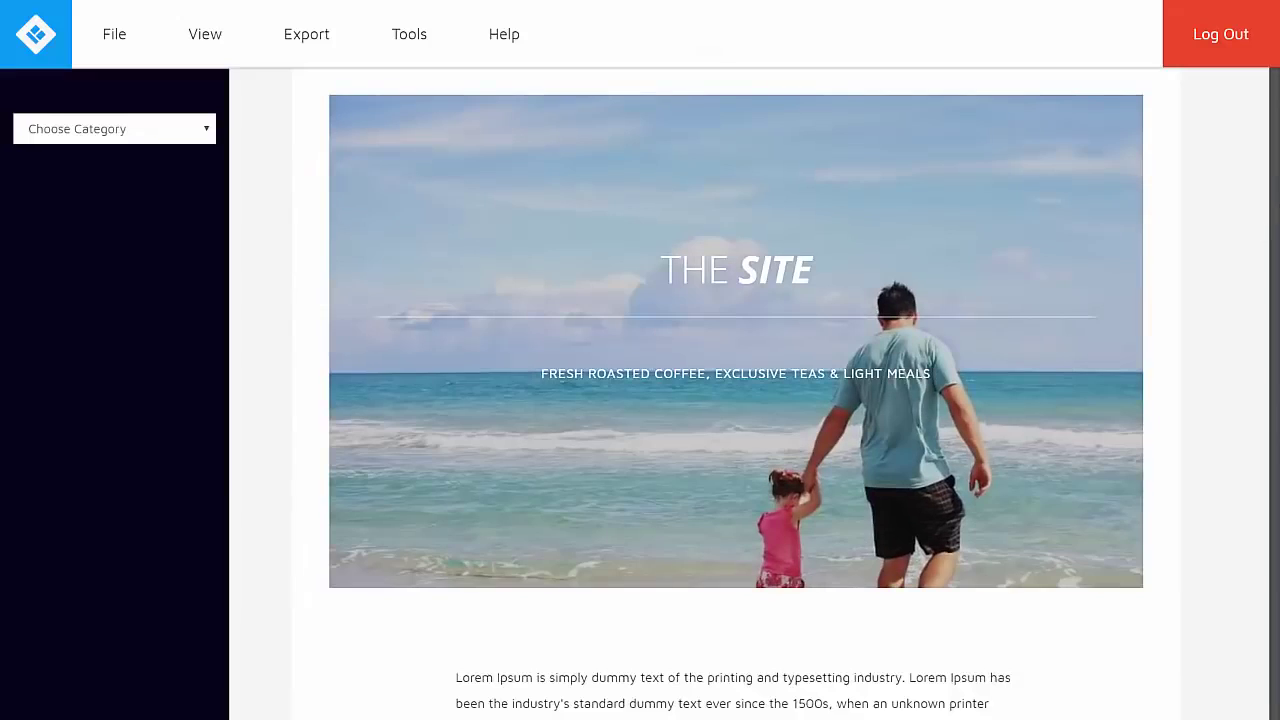
Briefly edit the first Lorem Ipsum paragraph, then scroll down to the testimonials and map.
scroll(1277, 212, down, 5)
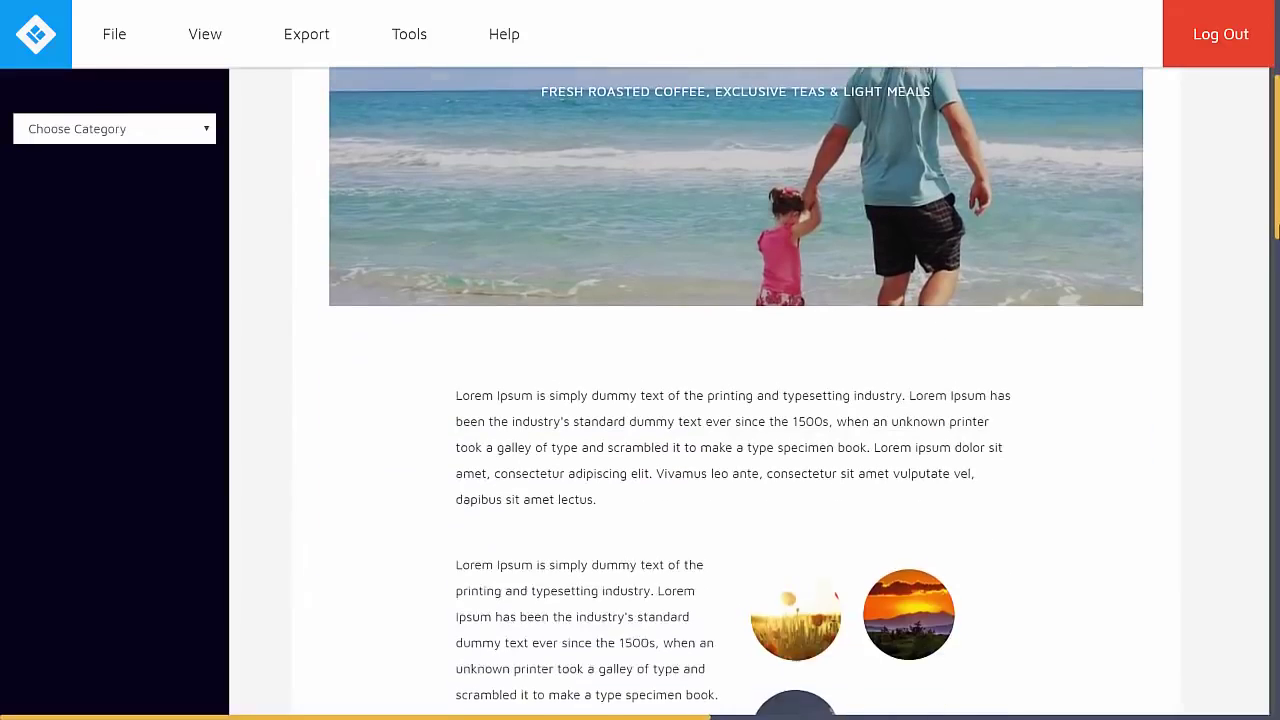
scroll(1277, 212, up, 3)
scroll(1214, 257, down, 5)
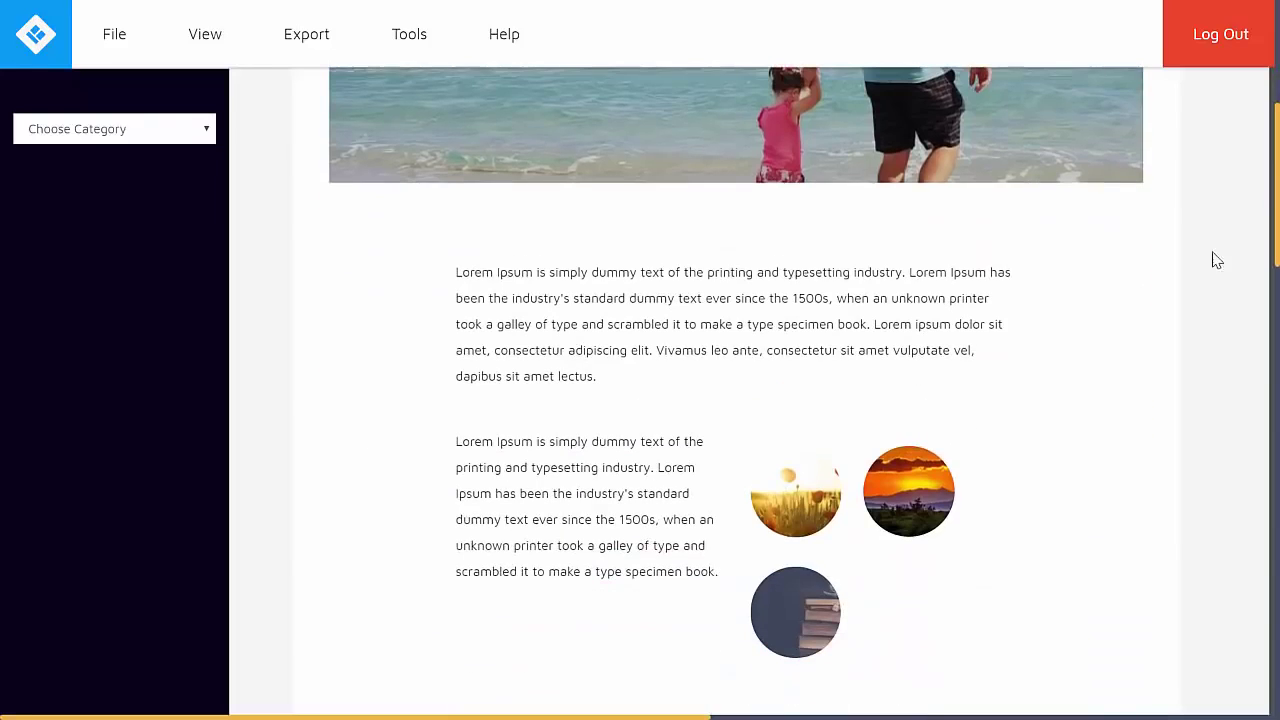
click(697, 346)
double_click(593, 324)
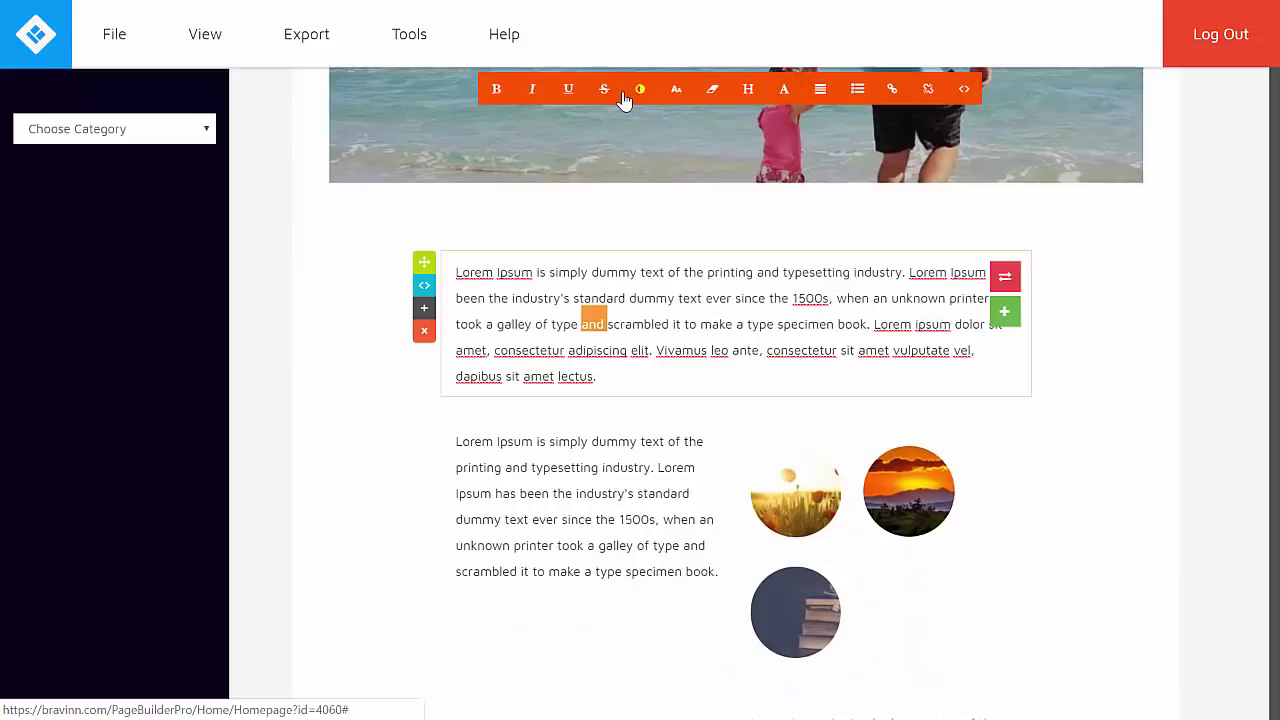
click(1088, 366)
scroll(1088, 366, down, 5)
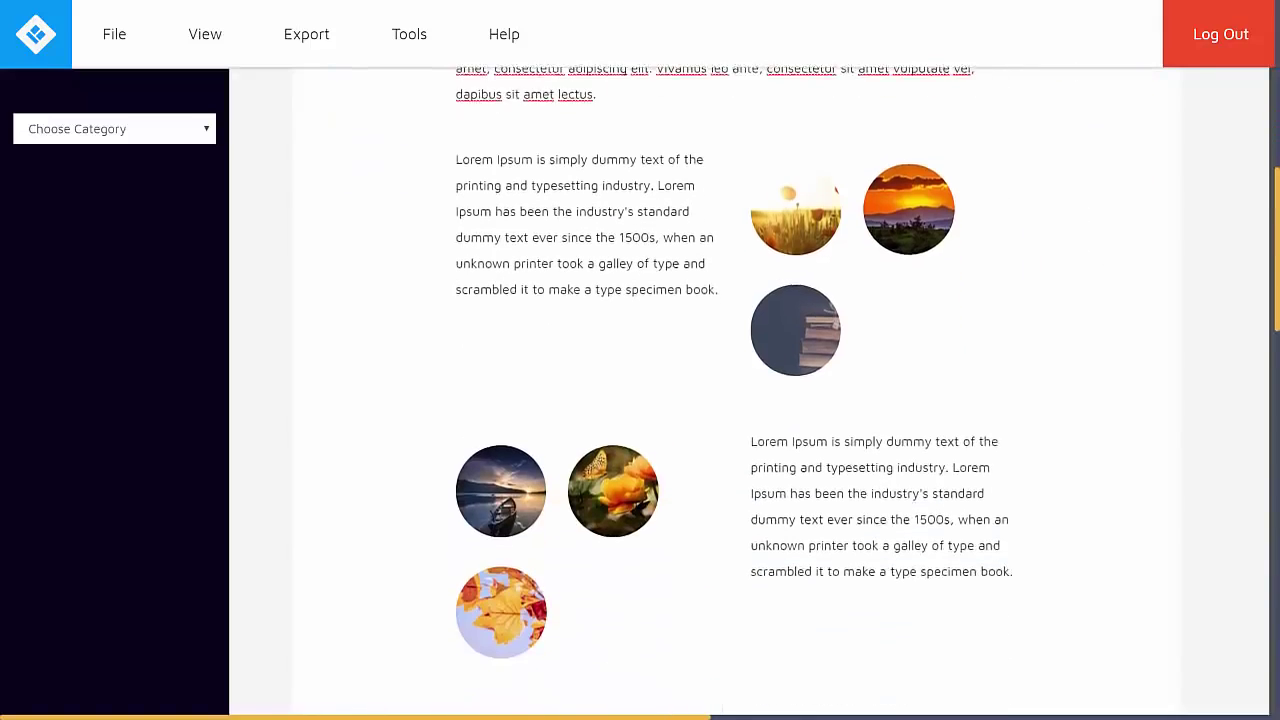
scroll(1222, 474, down, 10)
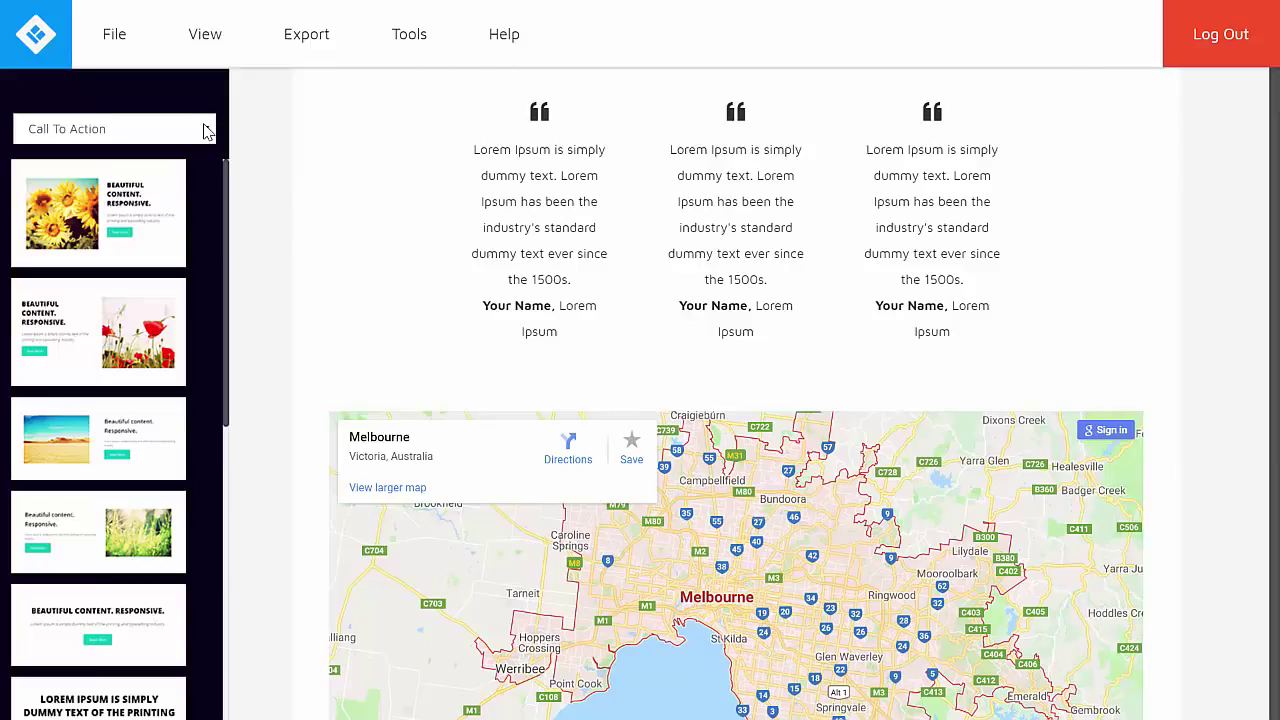
Add a Button block with READ MORE and BUY NOW above the Melbourne map.
click(205, 131)
drag(207, 190, 207, 220)
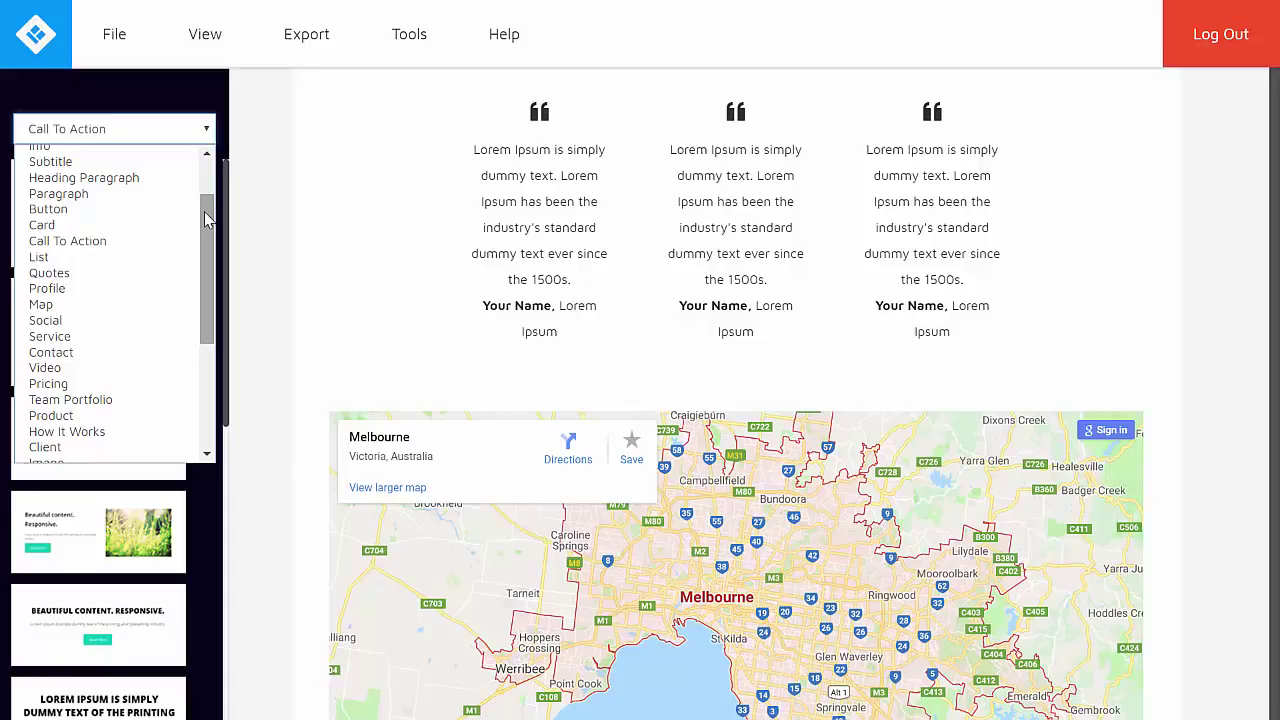
drag(205, 220, 209, 324)
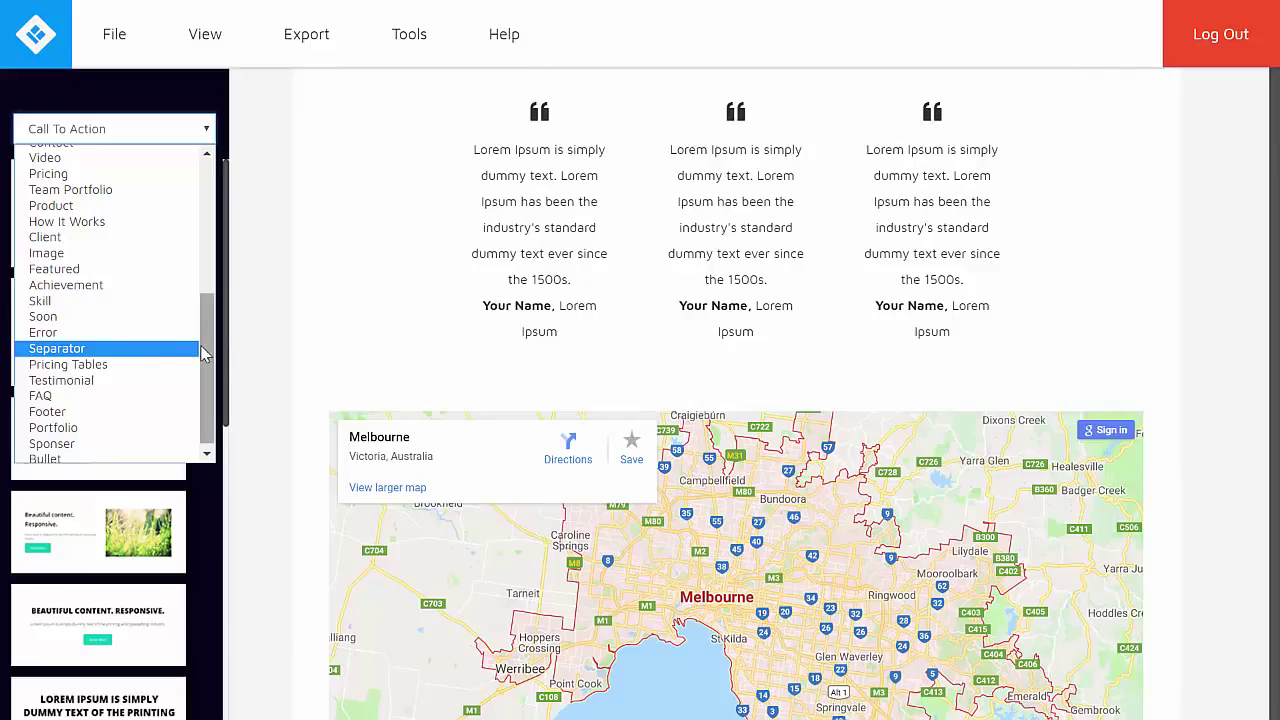
drag(208, 360, 200, 276)
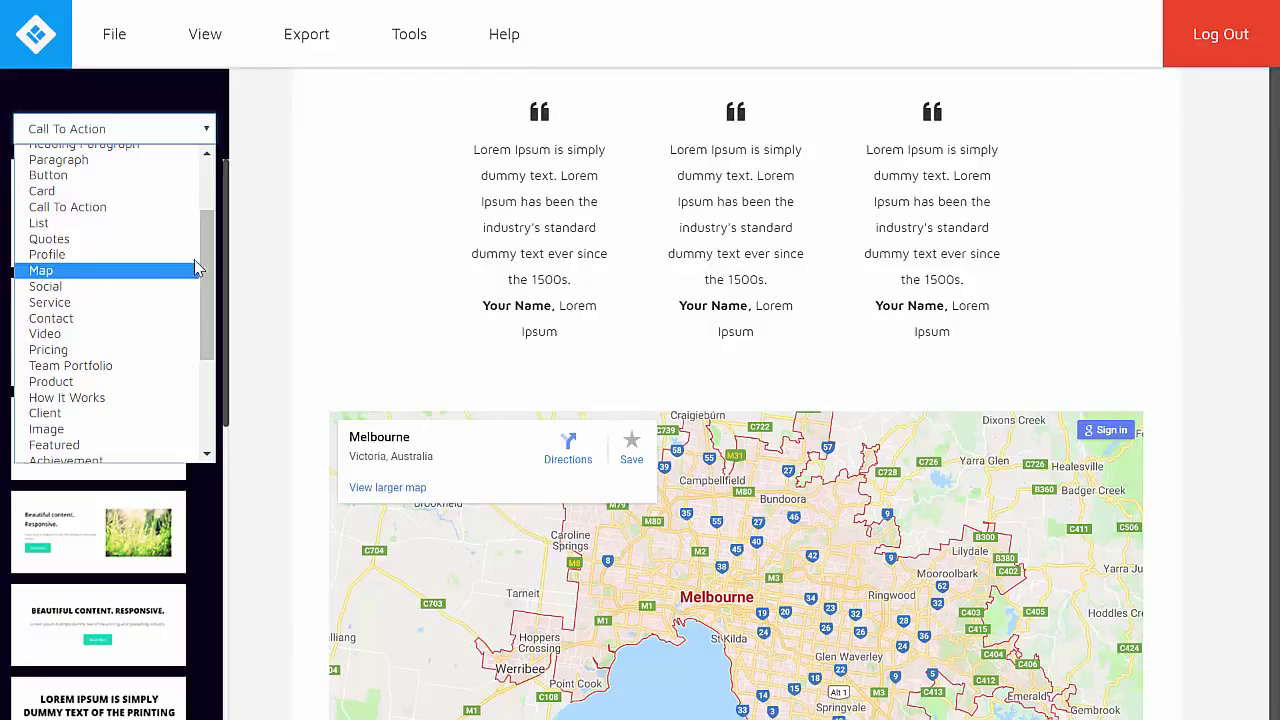
click(99, 180)
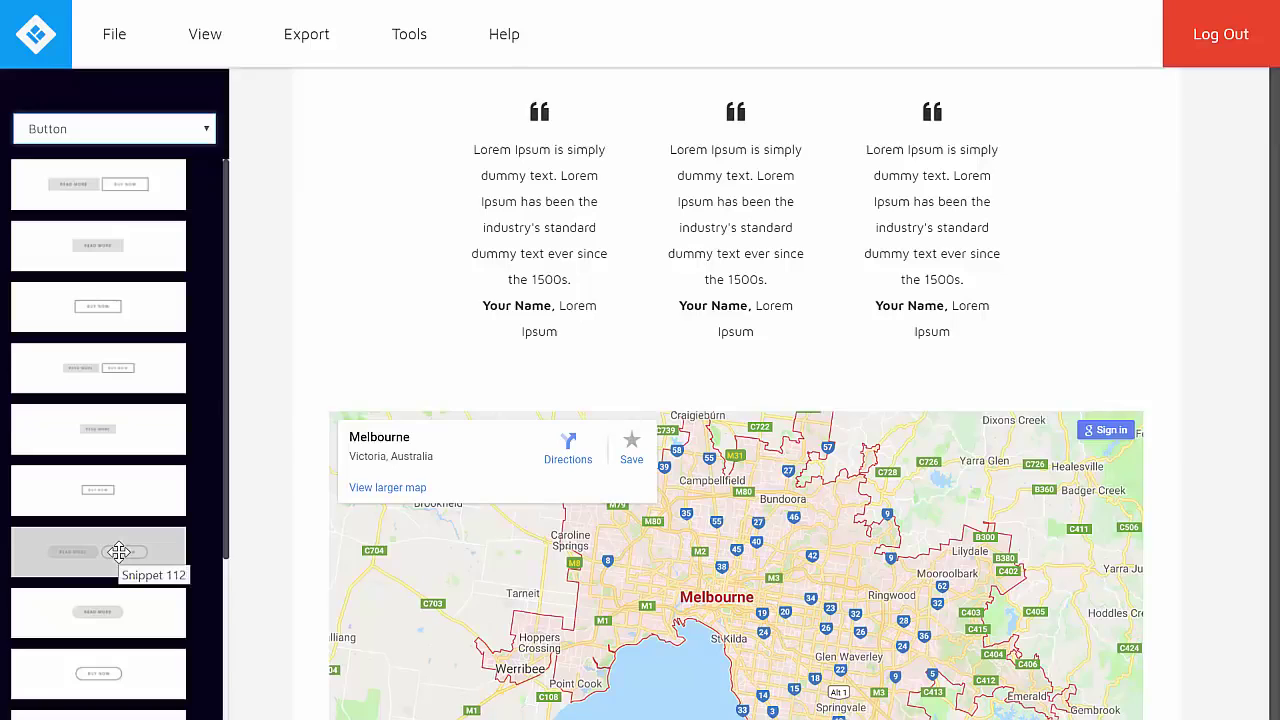
drag(119, 551, 703, 424)
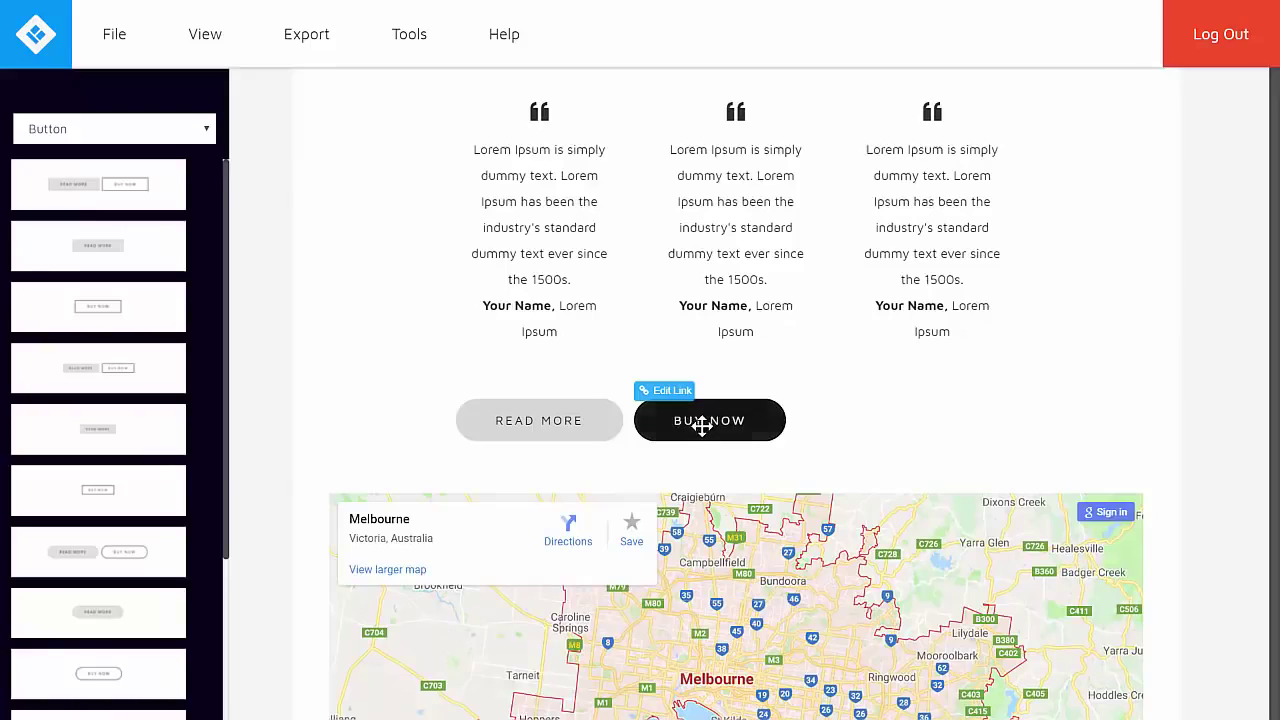
Stretch the READ MORE / BUY NOW button row to full page width.
click(757, 430)
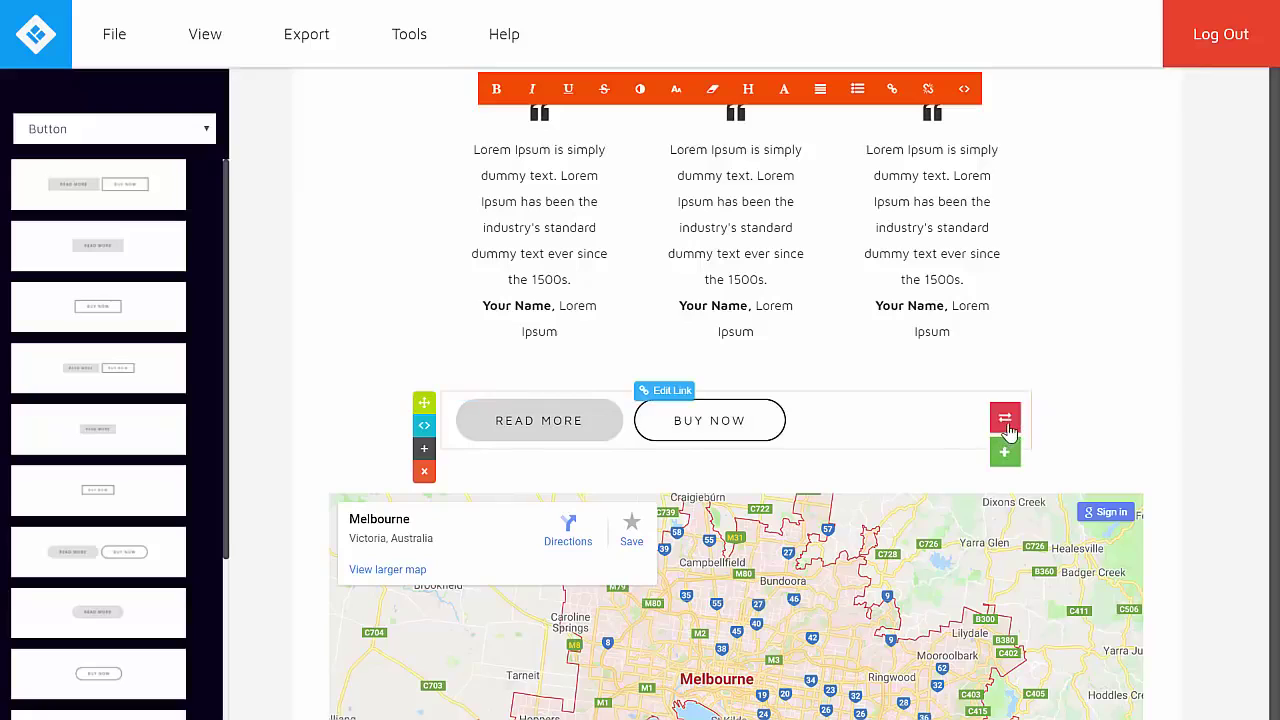
click(1008, 430)
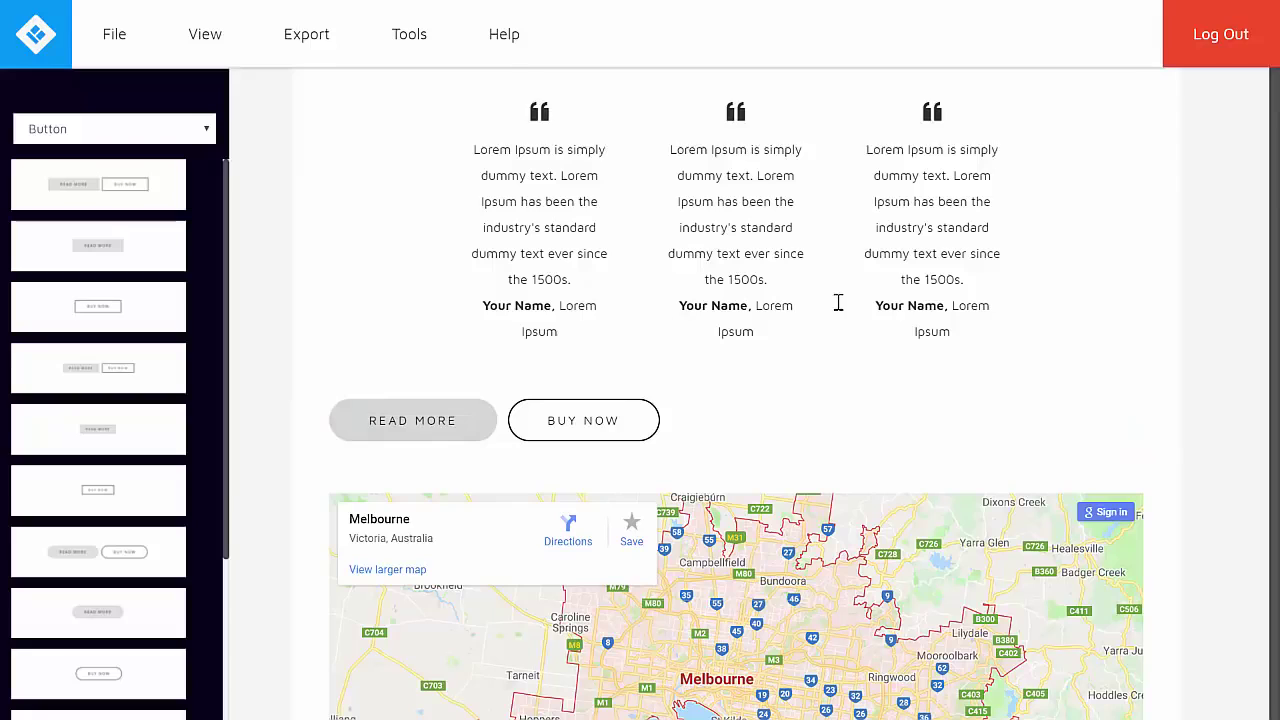
scroll(1276, 470, up, 2)
scroll(1276, 465, up, 6)
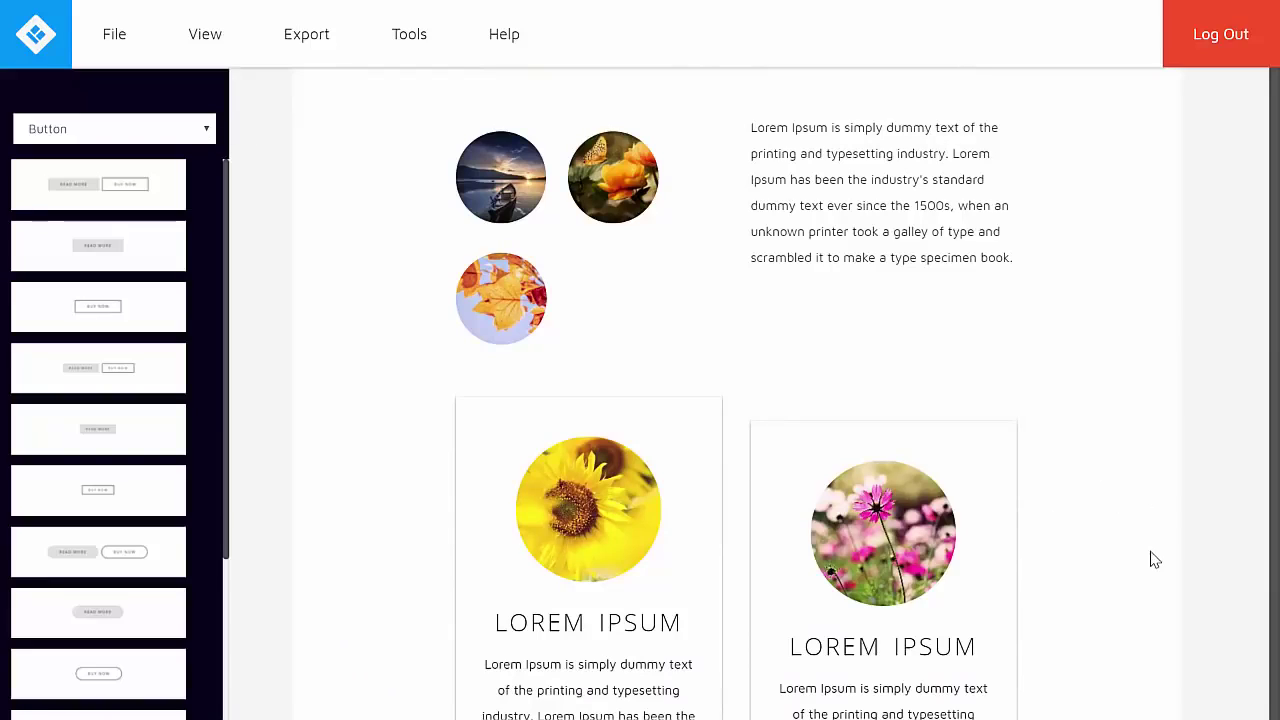
Add the hillside-photo profile design from the Profile category to the page.
click(208, 131)
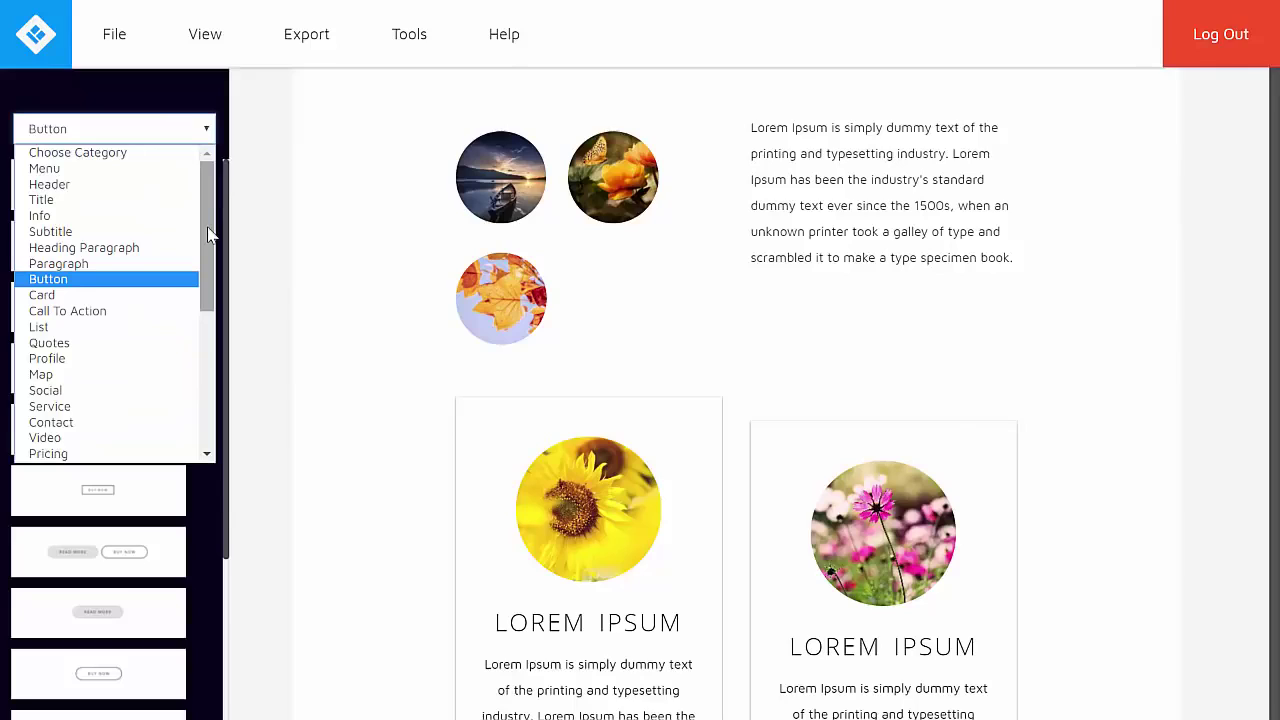
drag(208, 234, 210, 257)
click(74, 311)
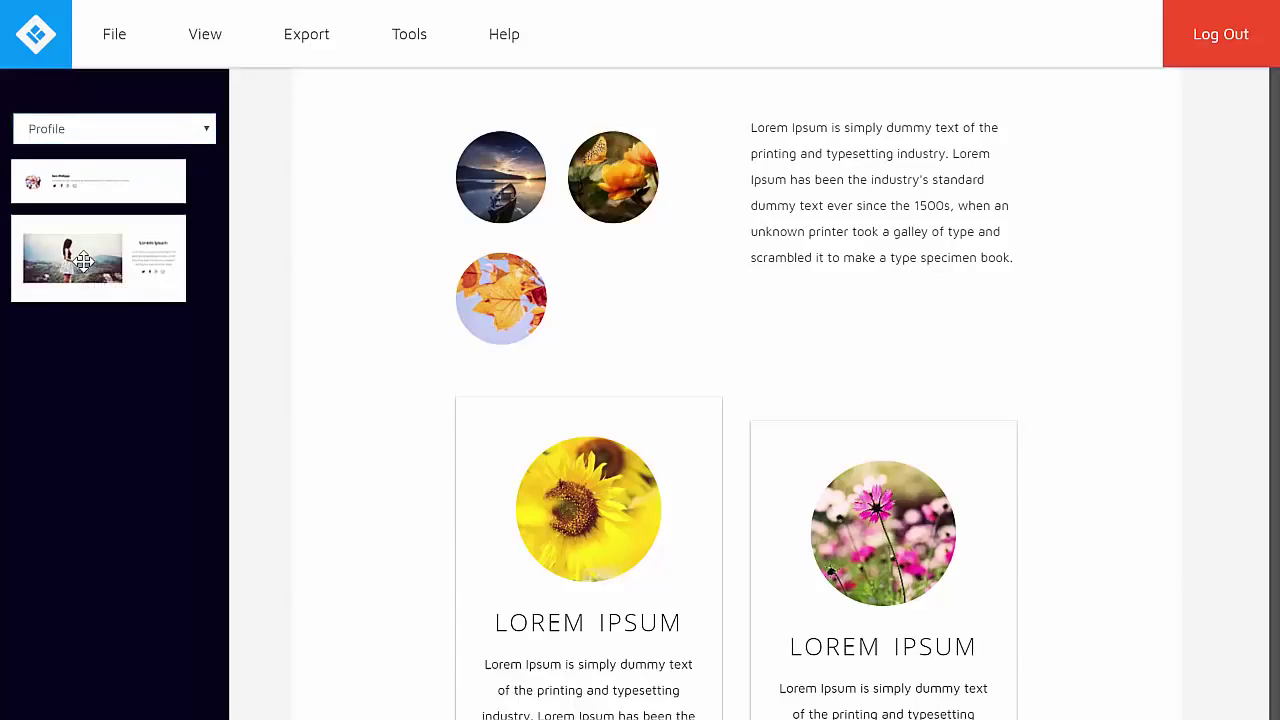
drag(85, 263, 806, 371)
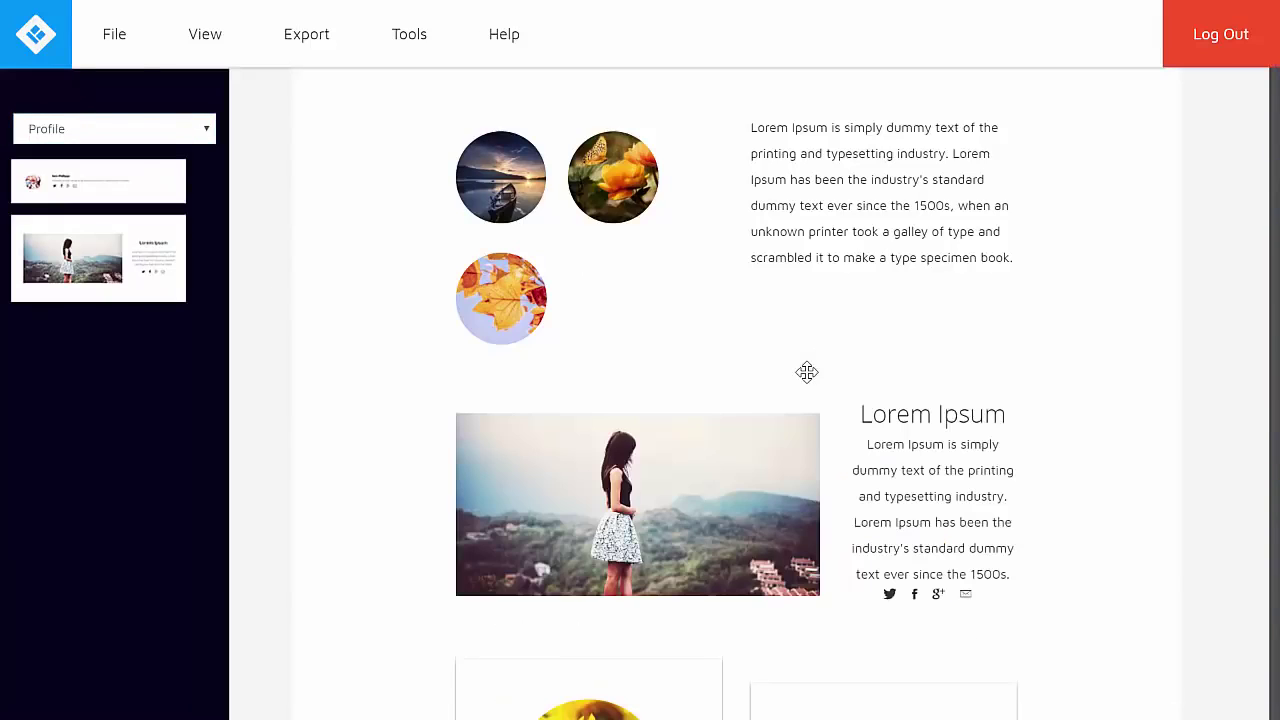
Make the profile block full width and move it above the circle images section.
click(909, 449)
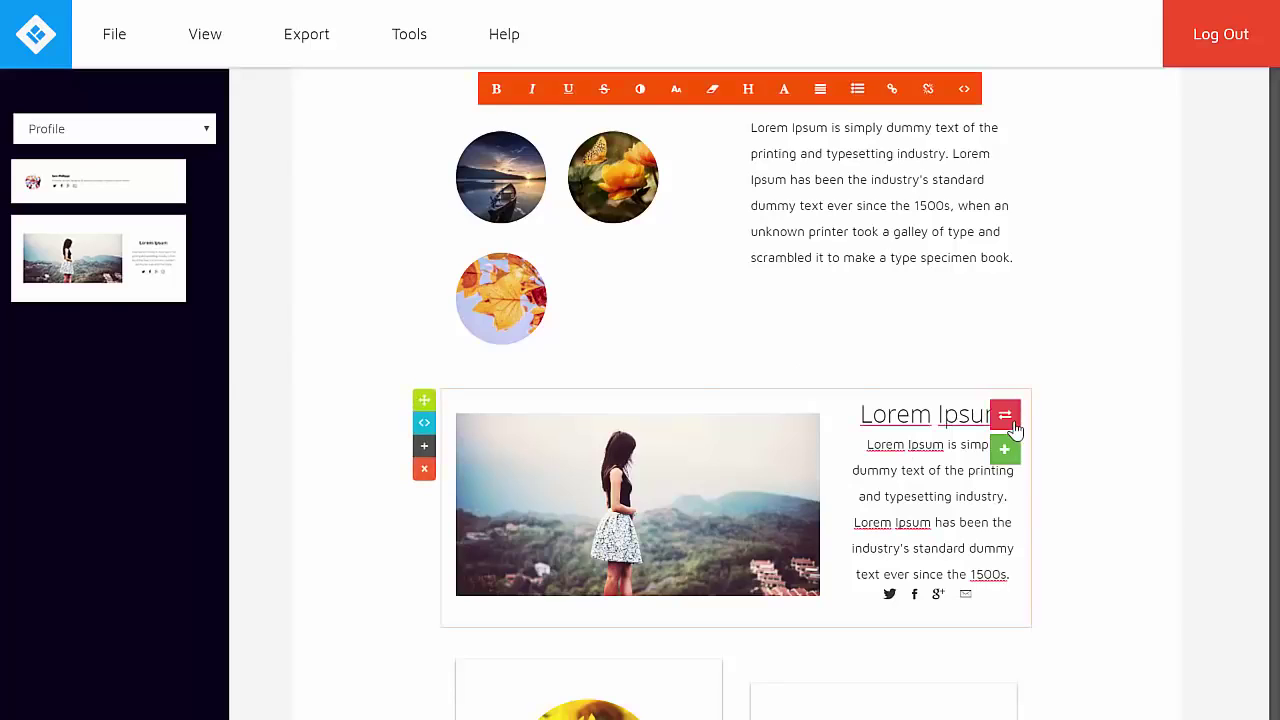
click(1013, 427)
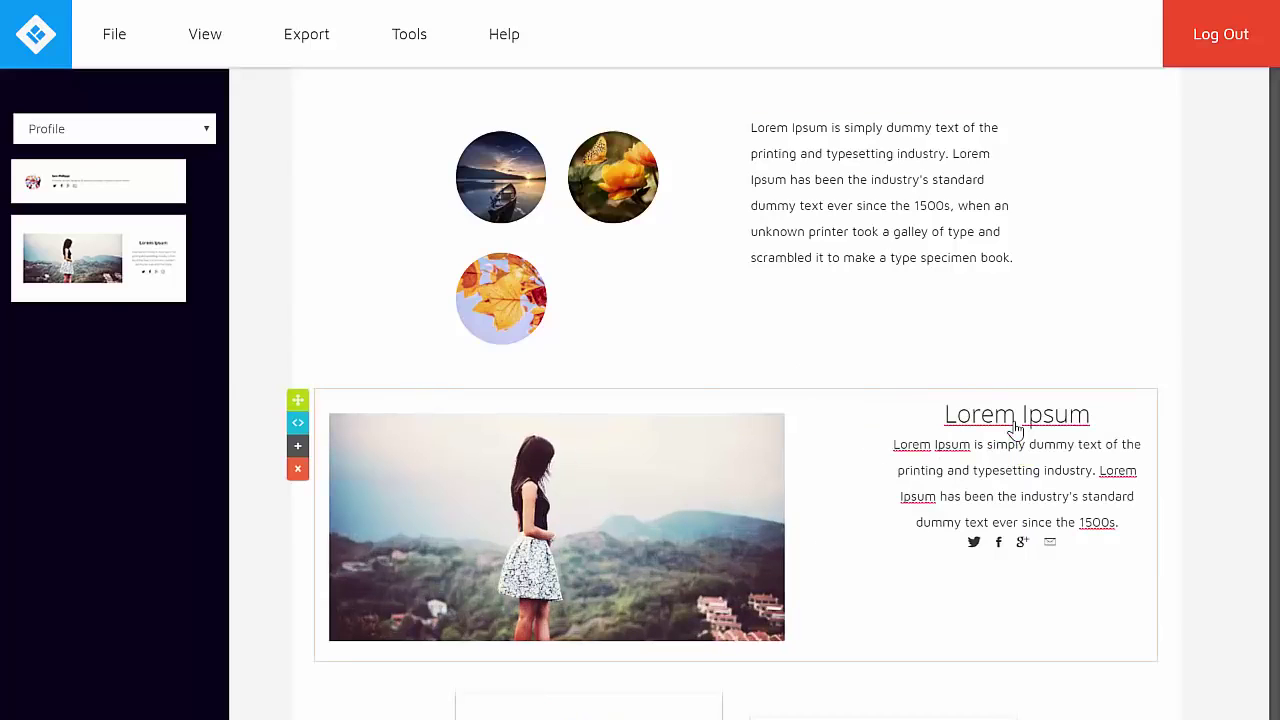
click(1027, 498)
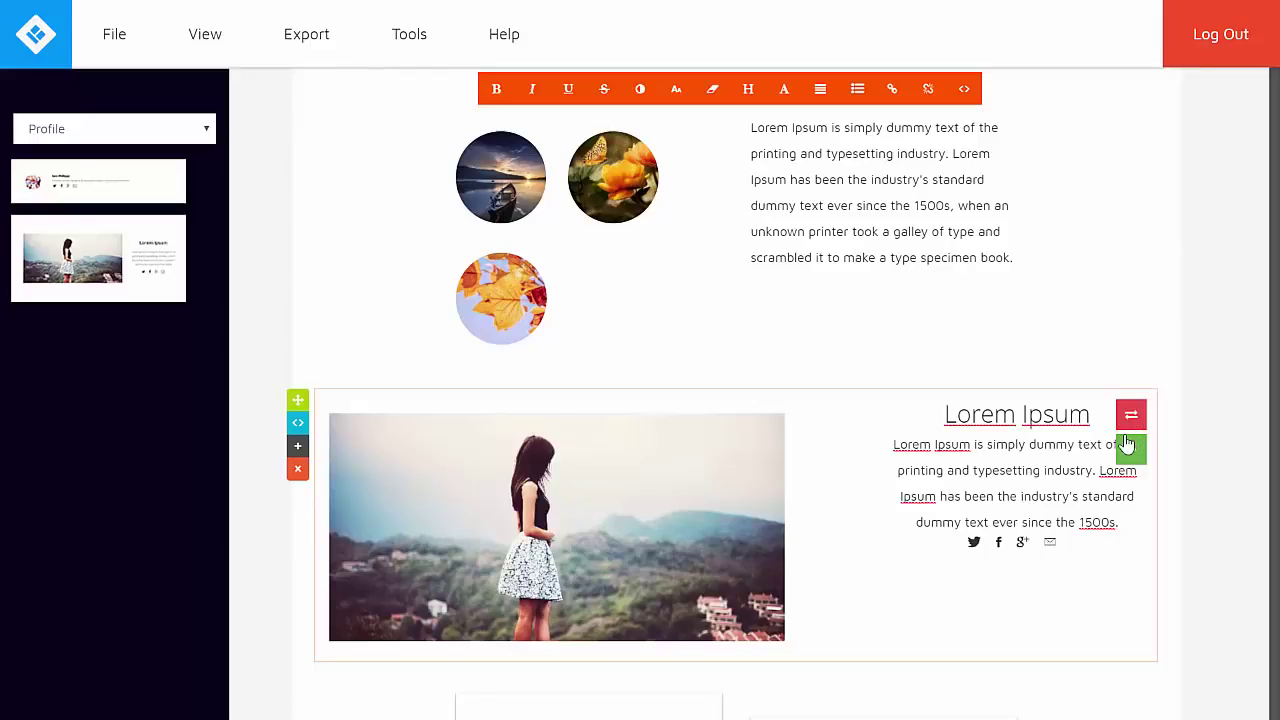
click(295, 402)
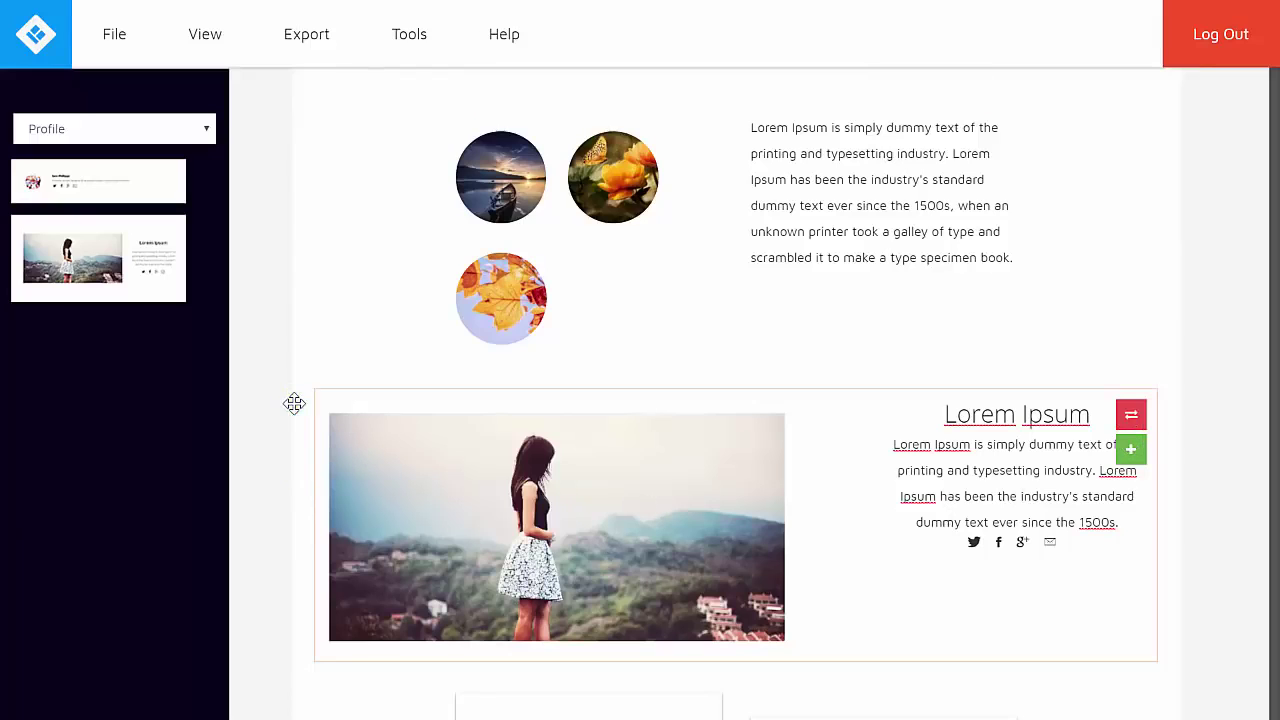
drag(294, 403, 317, 239)
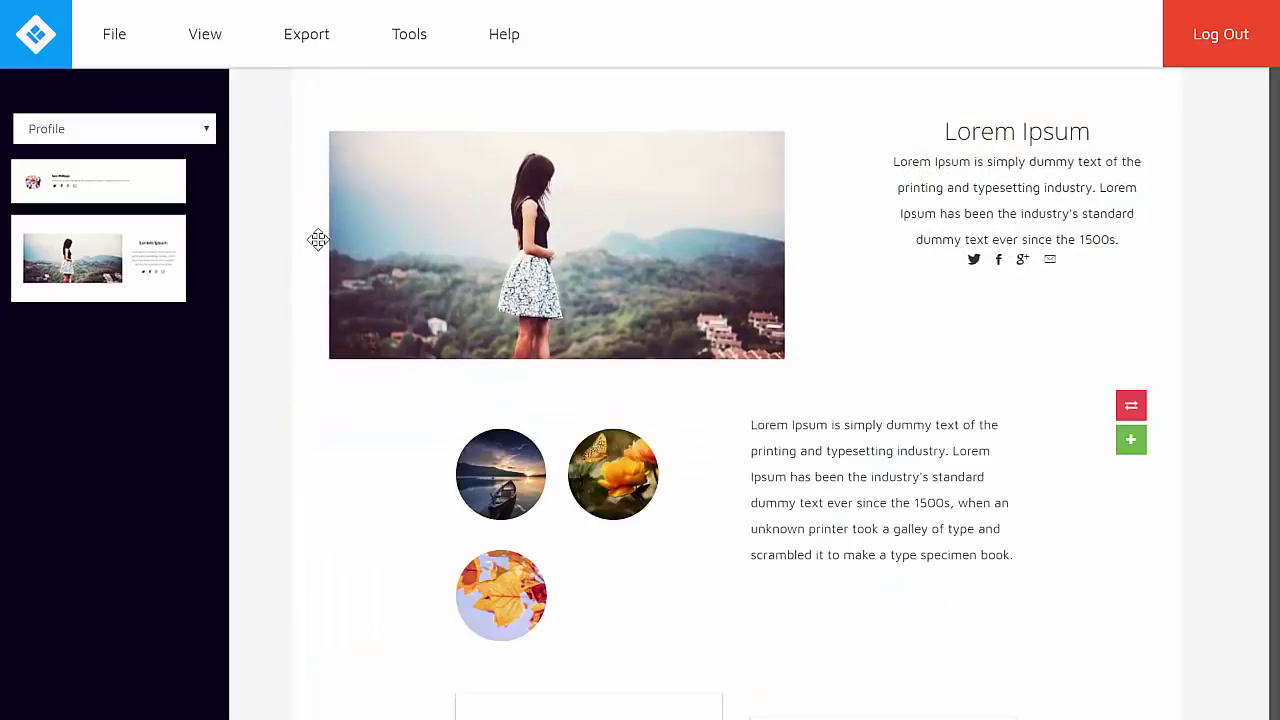
click(157, 134)
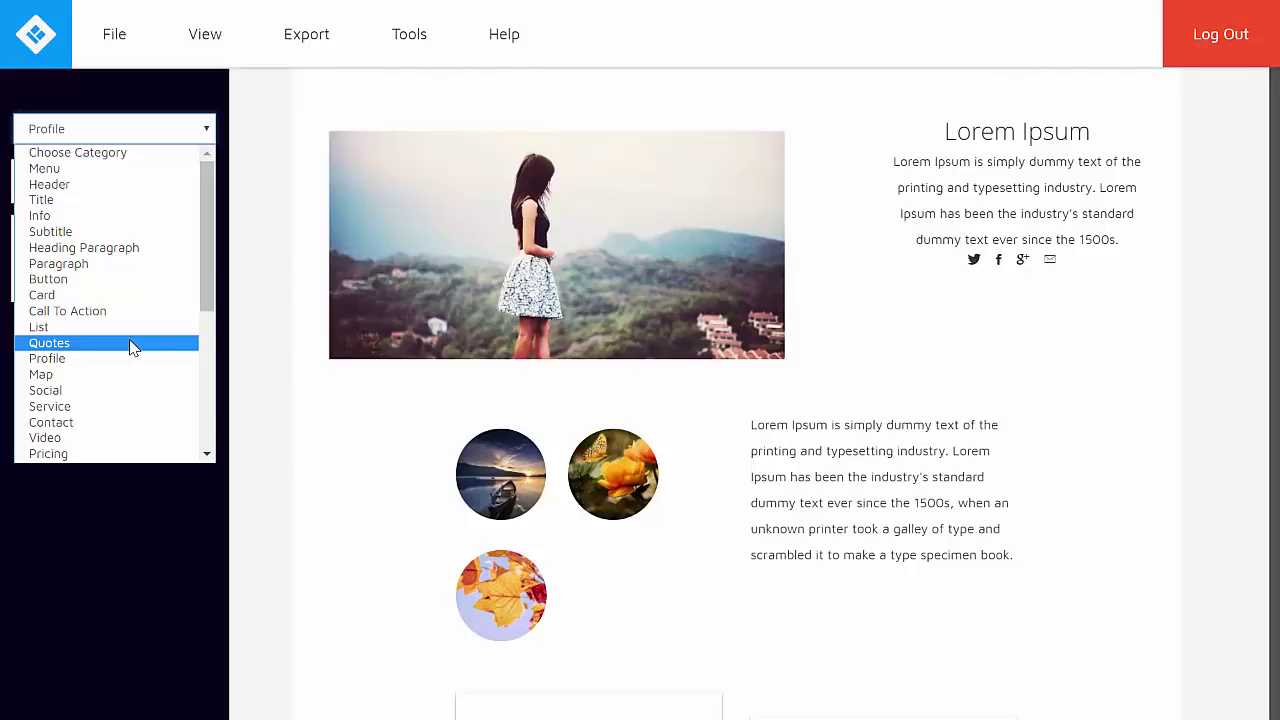
Dismiss the block category list and bring up the View menu.
mouse_move(118, 40)
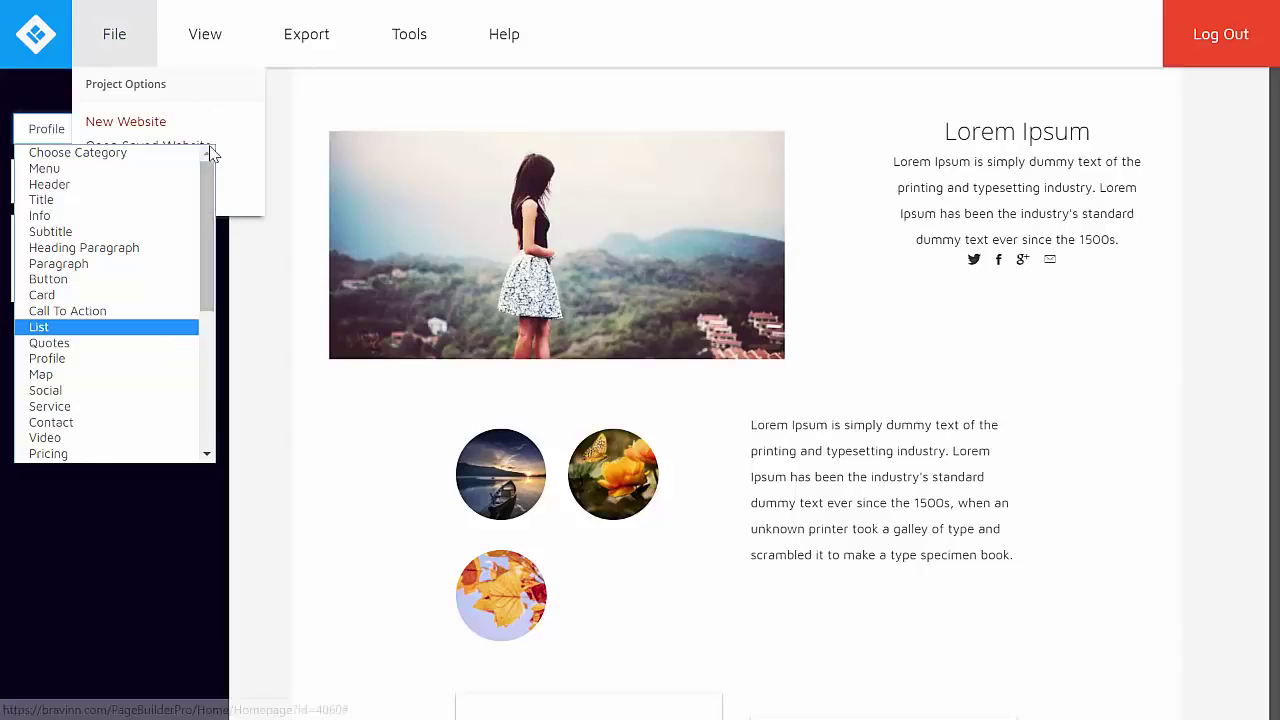
click(238, 202)
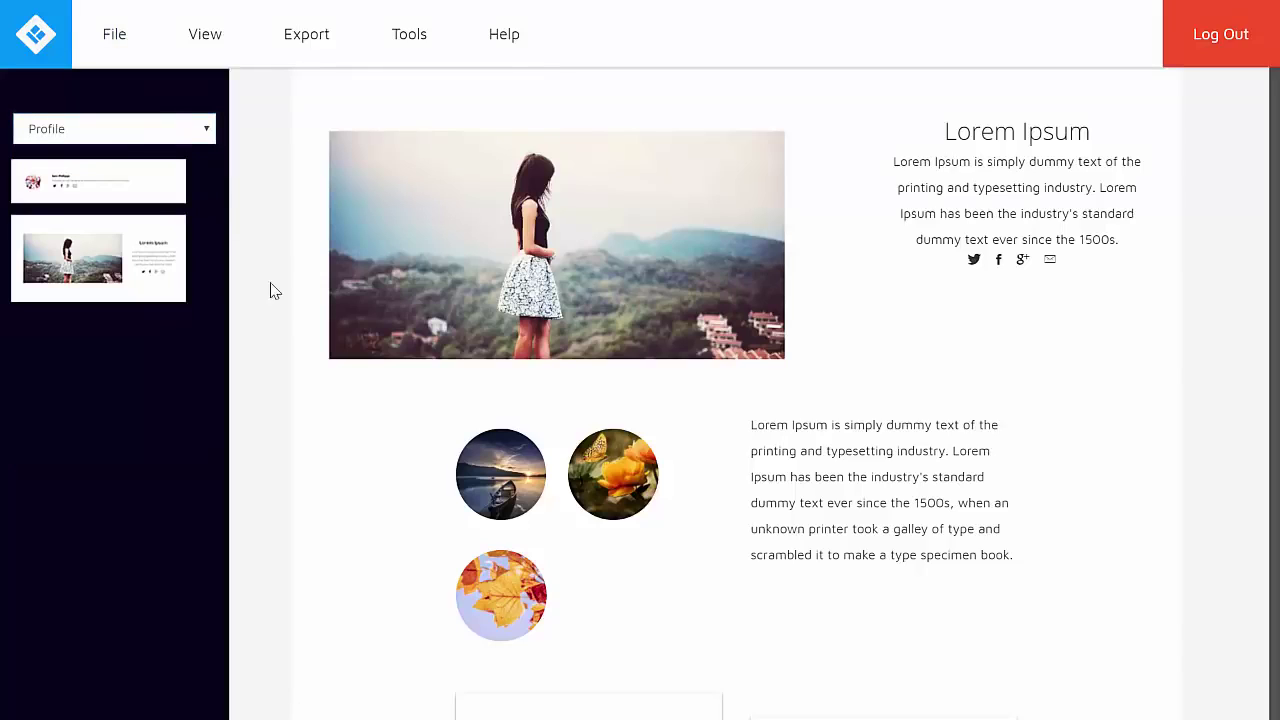
mouse_move(116, 40)
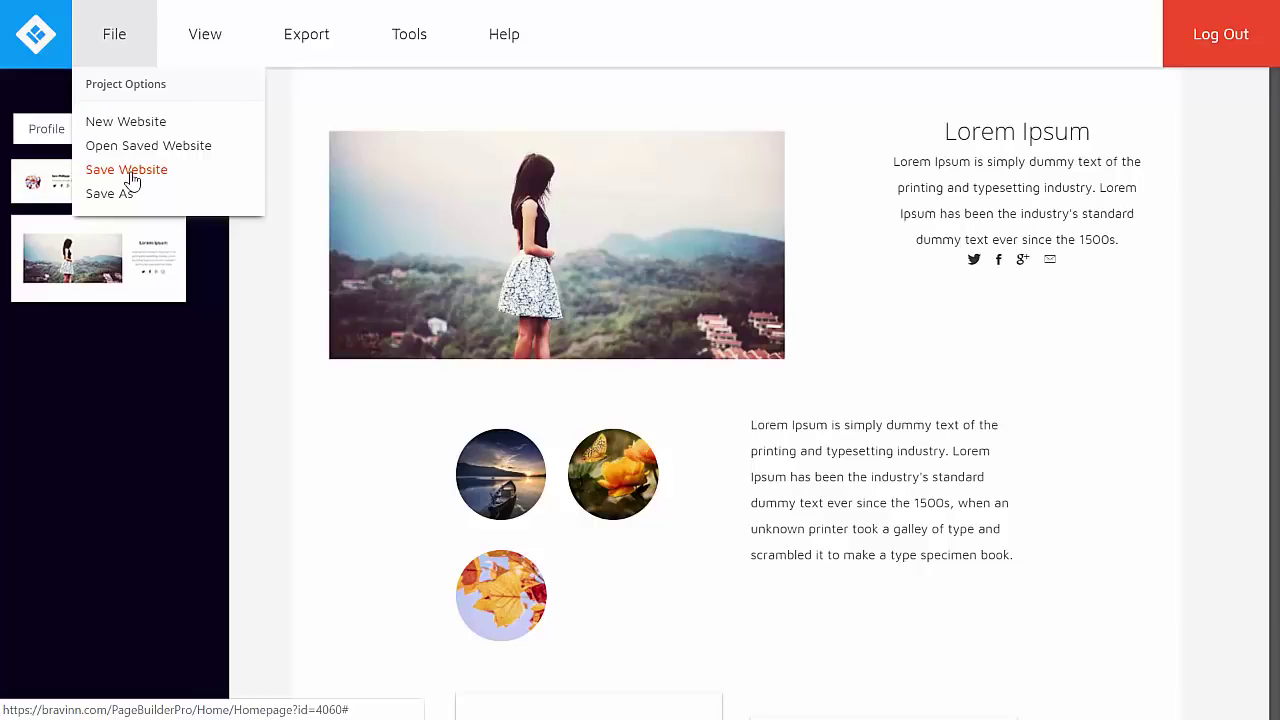
mouse_move(212, 22)
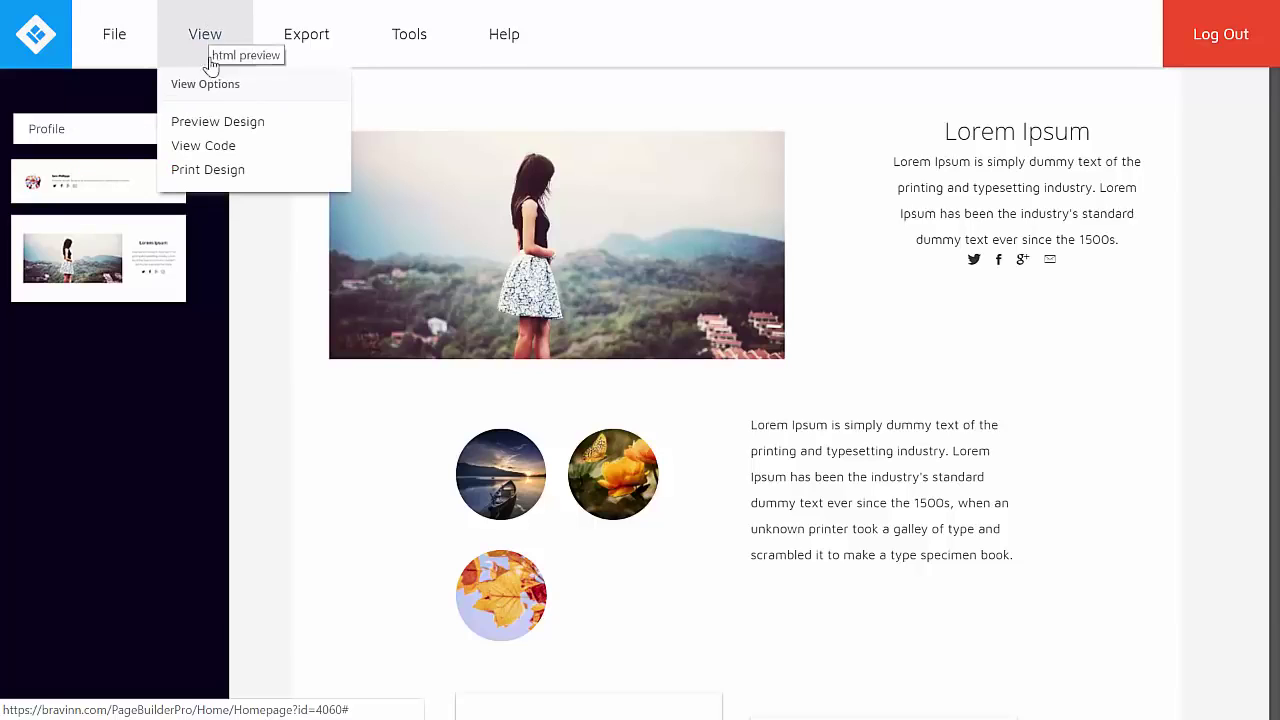
Preview the finished THE SITE design, scroll through it, and close the preview.
click(224, 133)
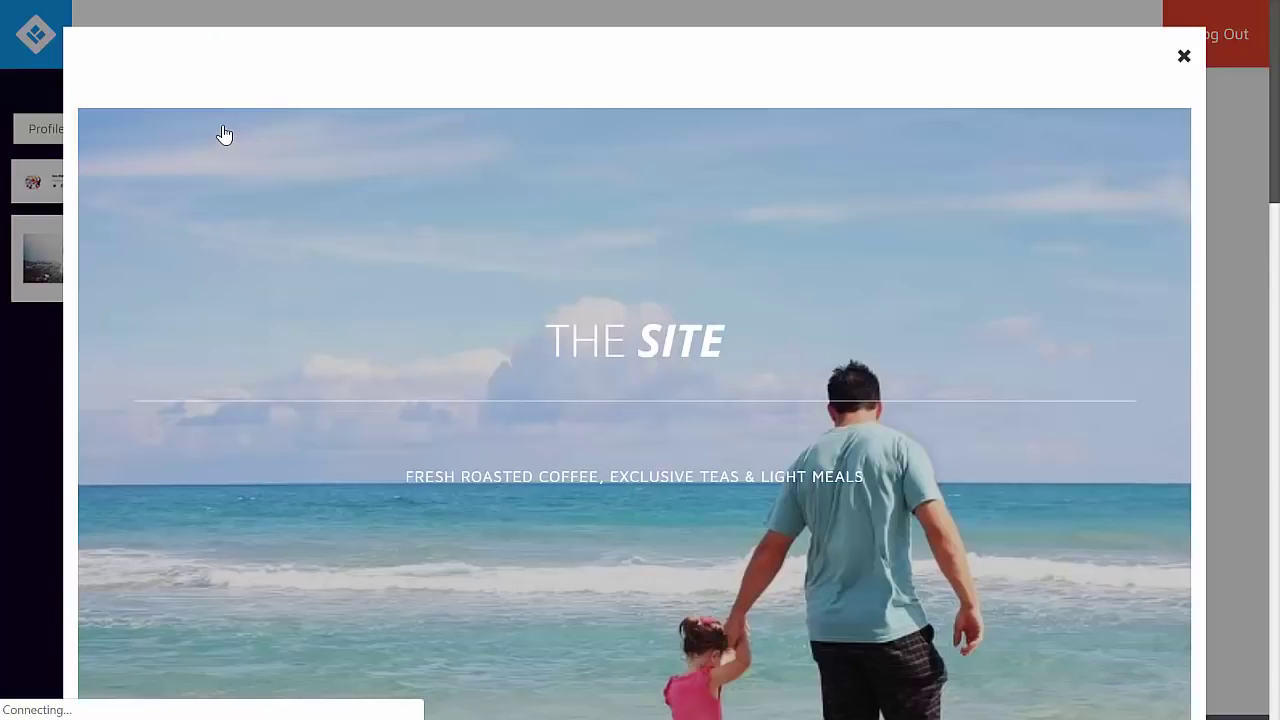
drag(1278, 136, 1263, 46)
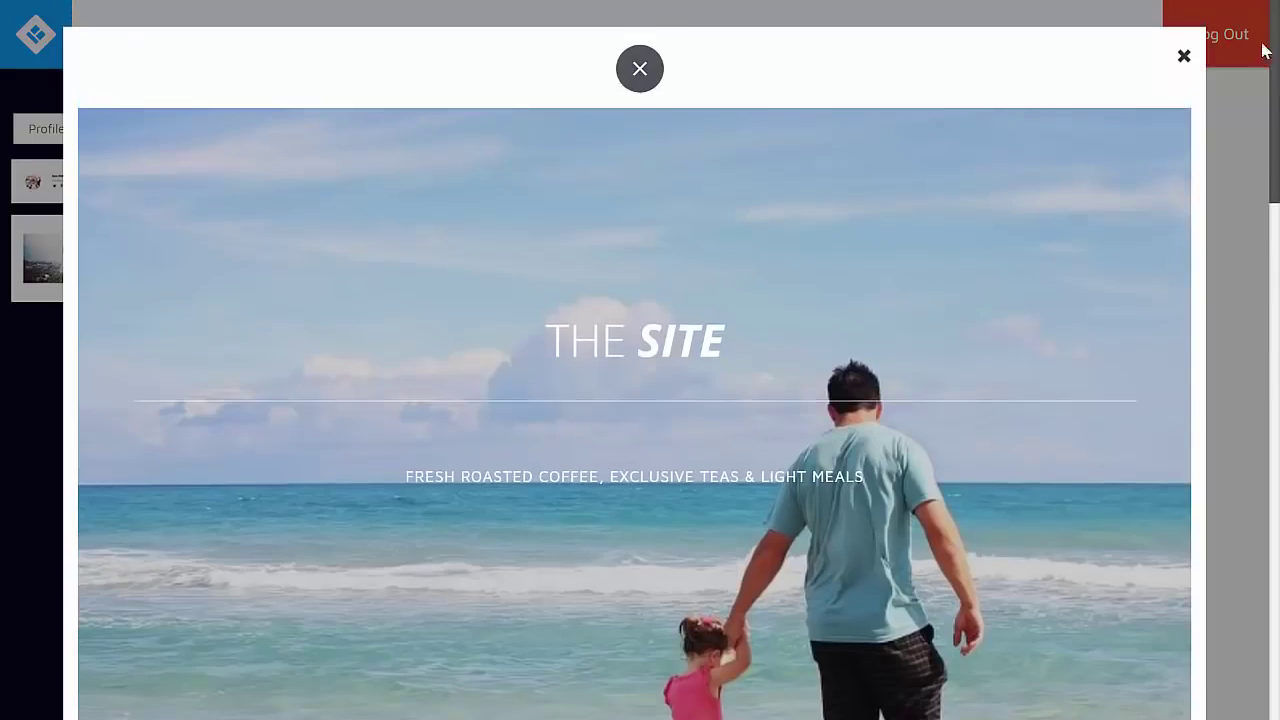
click(1184, 57)
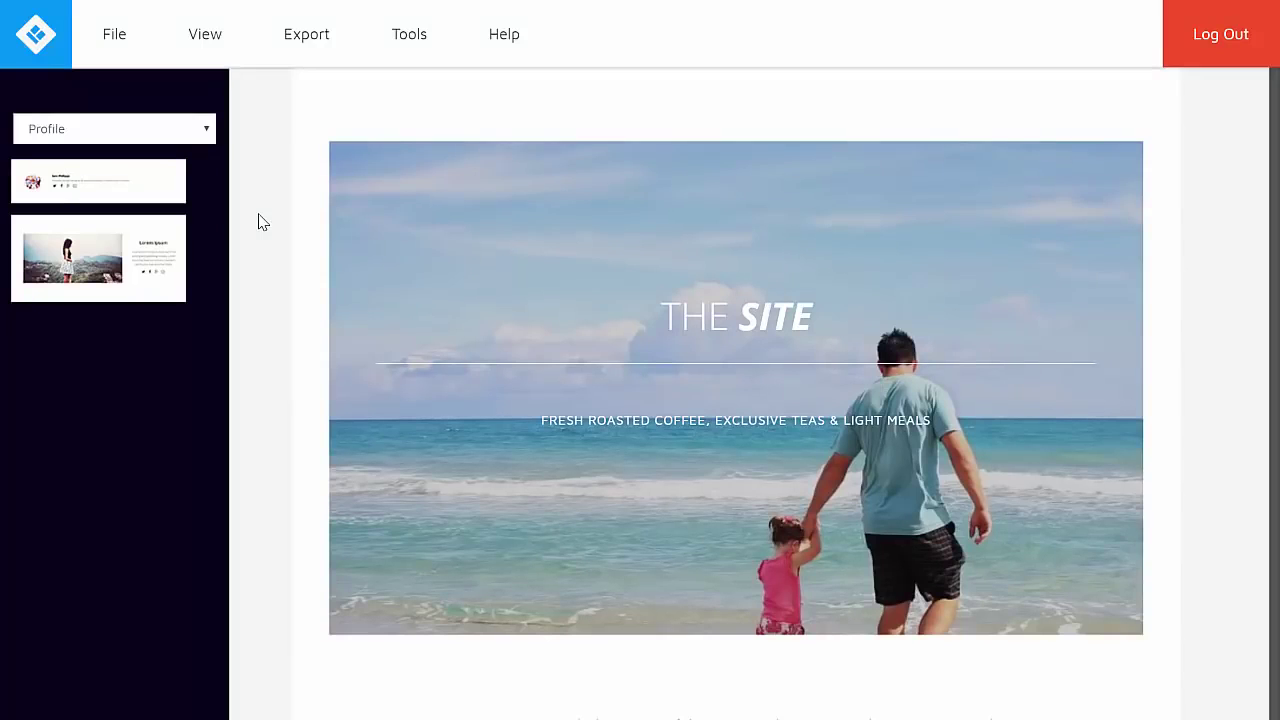
Look through the Export and Help menu options before returning to the File menu.
click(307, 38)
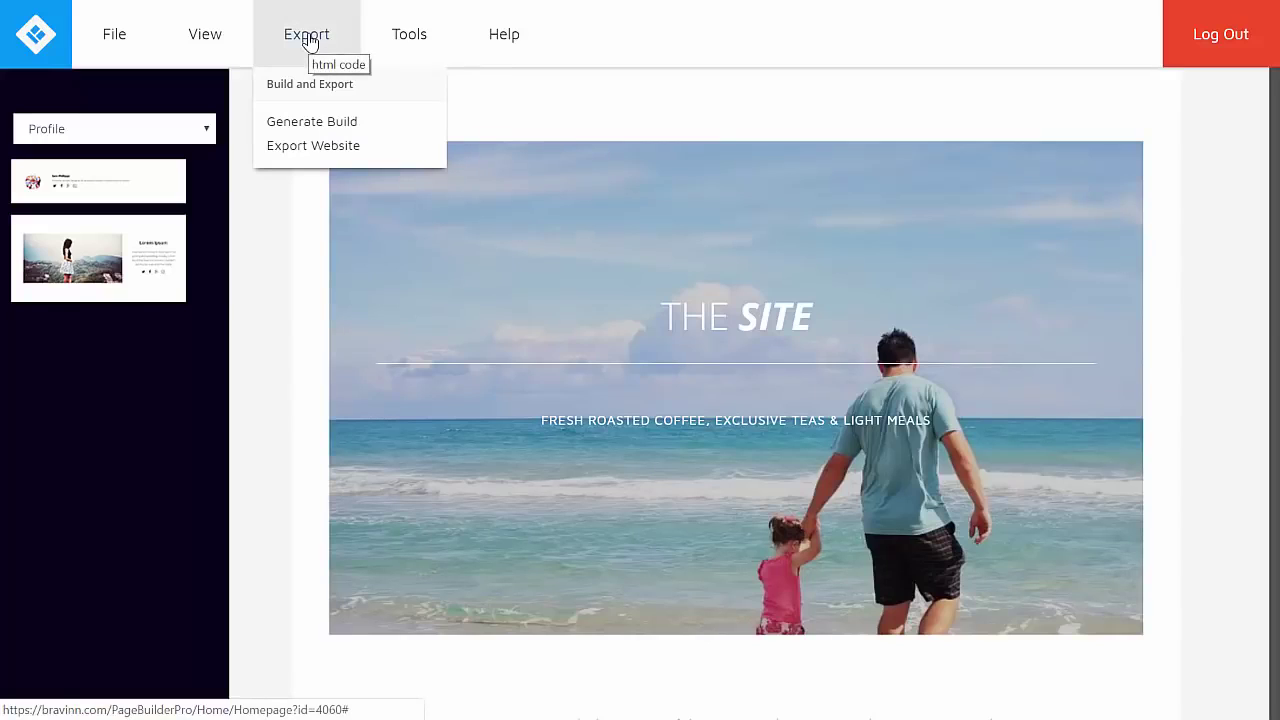
click(494, 28)
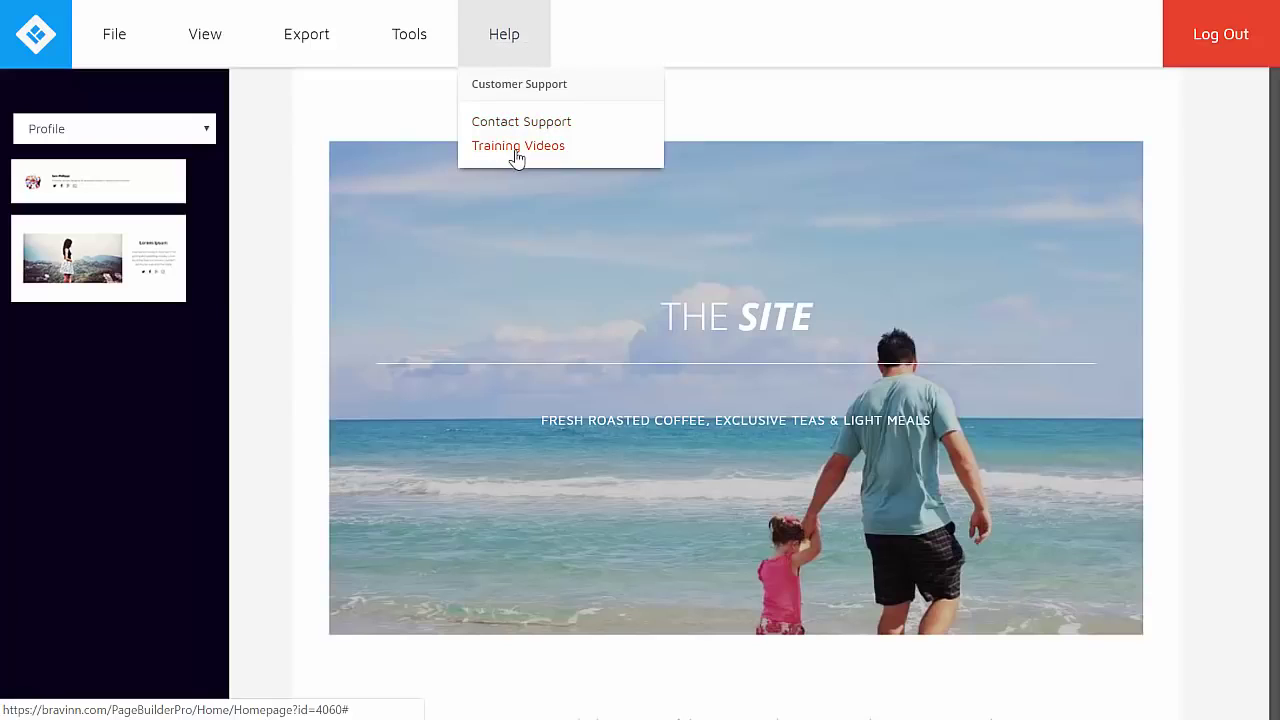
mouse_move(129, 46)
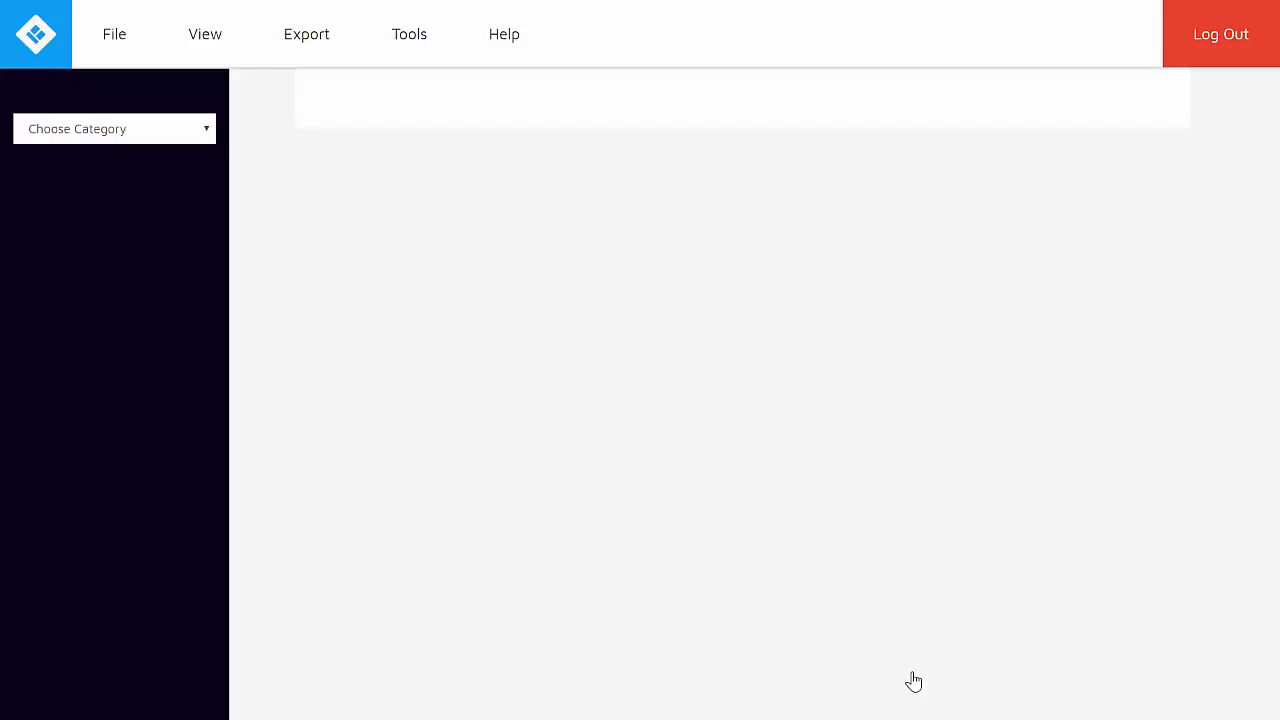
Place the first Header design, THE CAFE with the camera-on-grass photo, on the blank canvas.
click(145, 132)
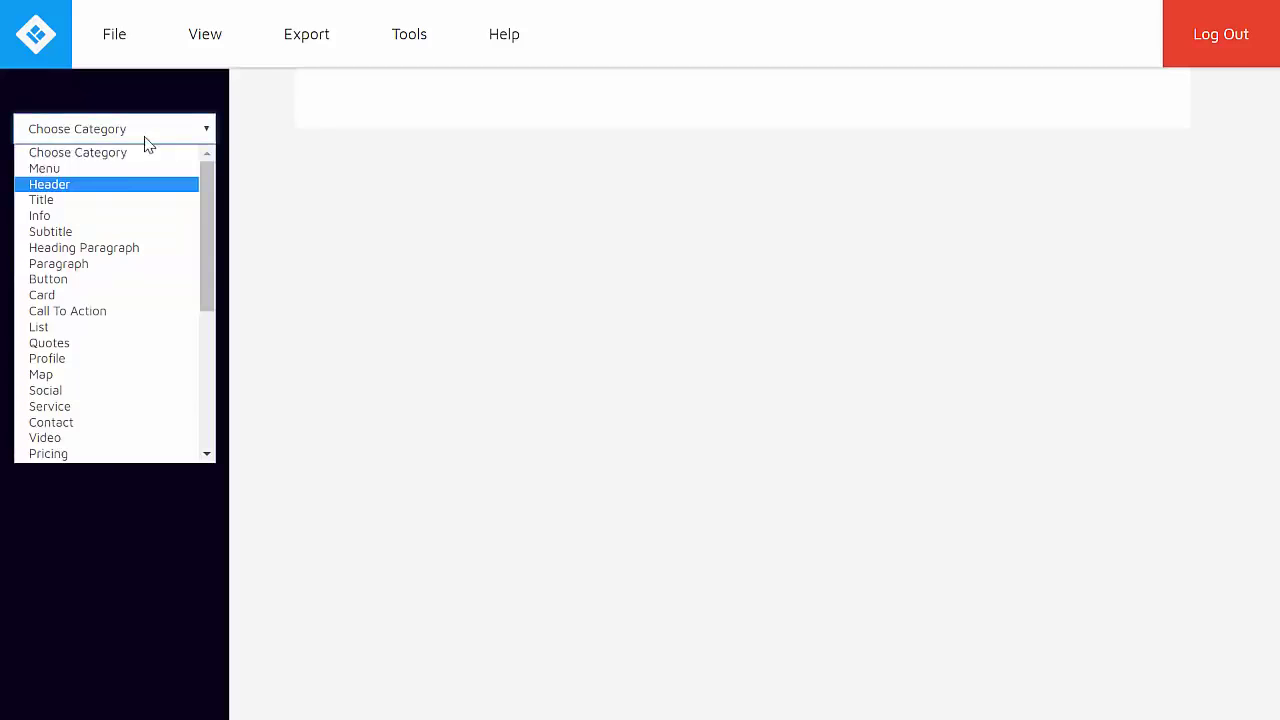
click(107, 185)
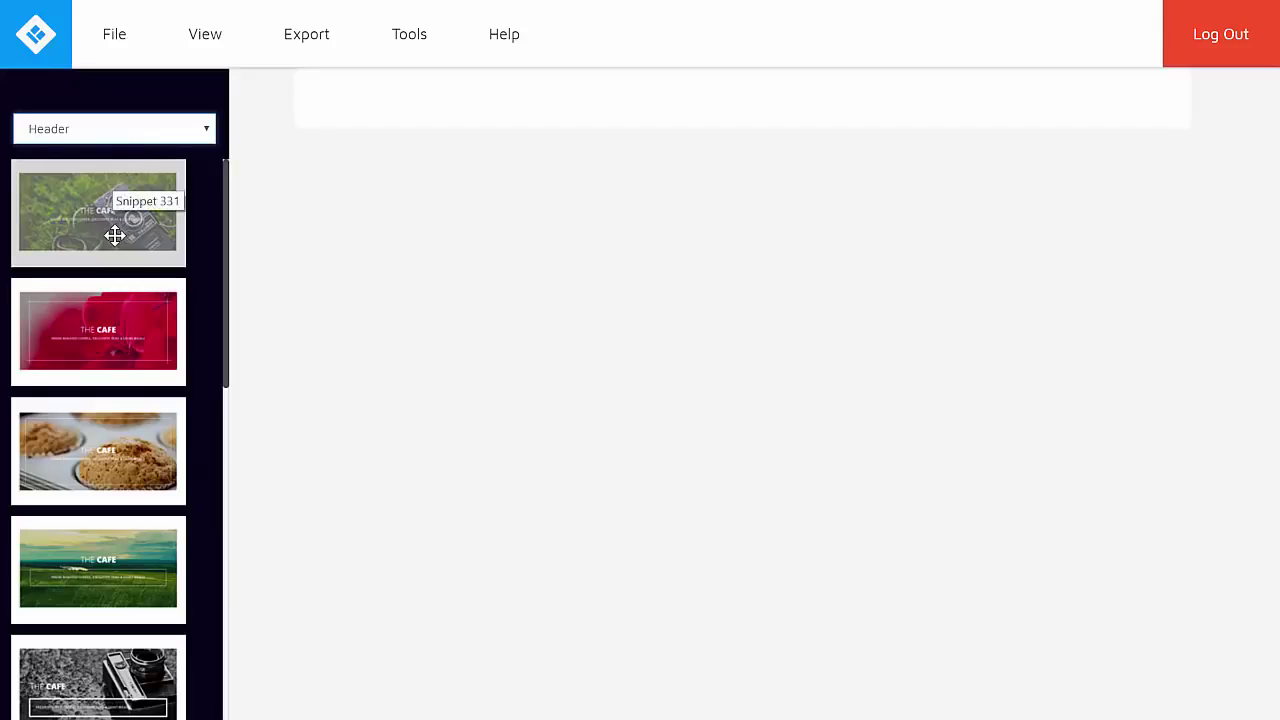
drag(117, 220, 754, 131)
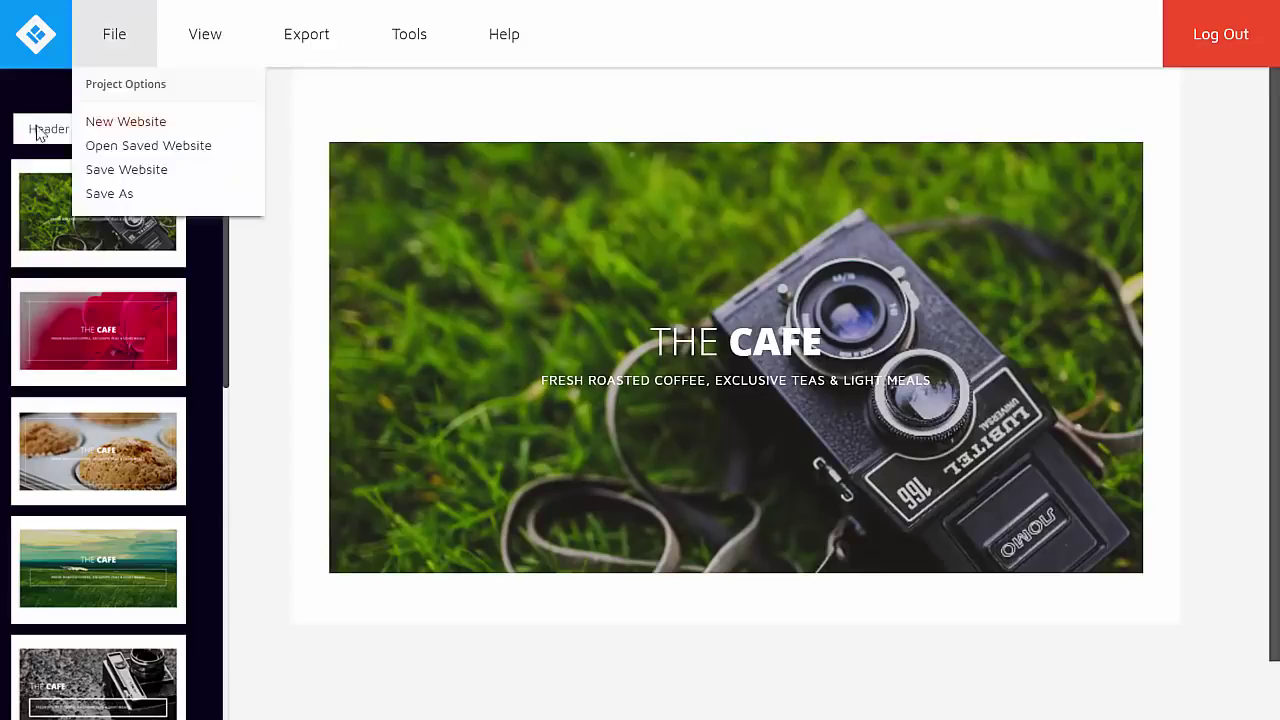
Insert the third Paragraph snippet, Lorem Ipsum with a purple crocus photo, and position it under THE CAFE header.
click(30, 130)
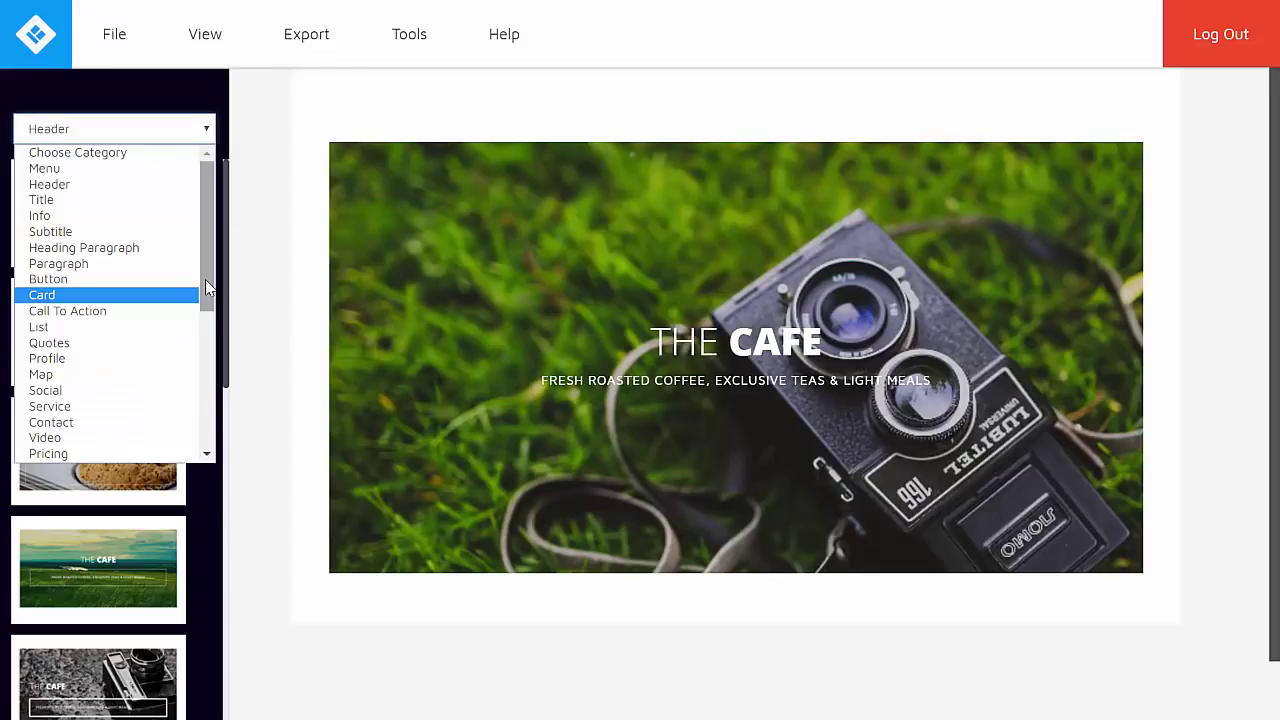
click(104, 265)
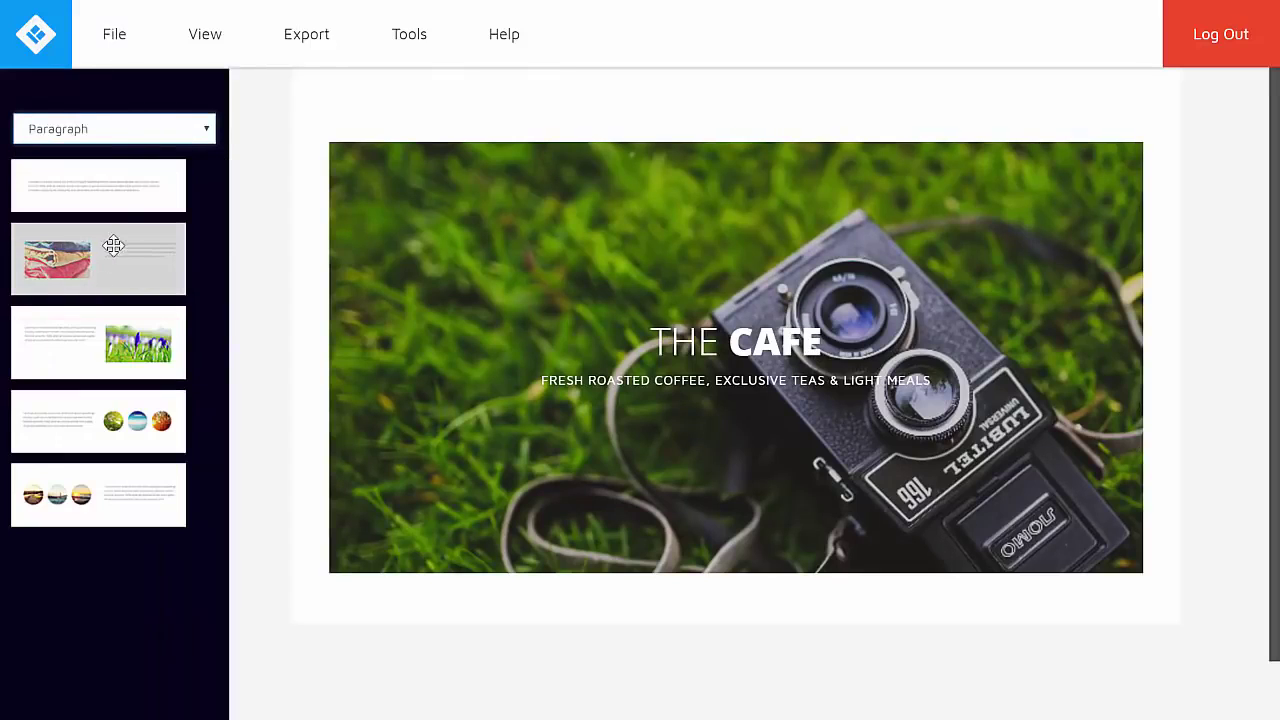
drag(113, 318, 560, 617)
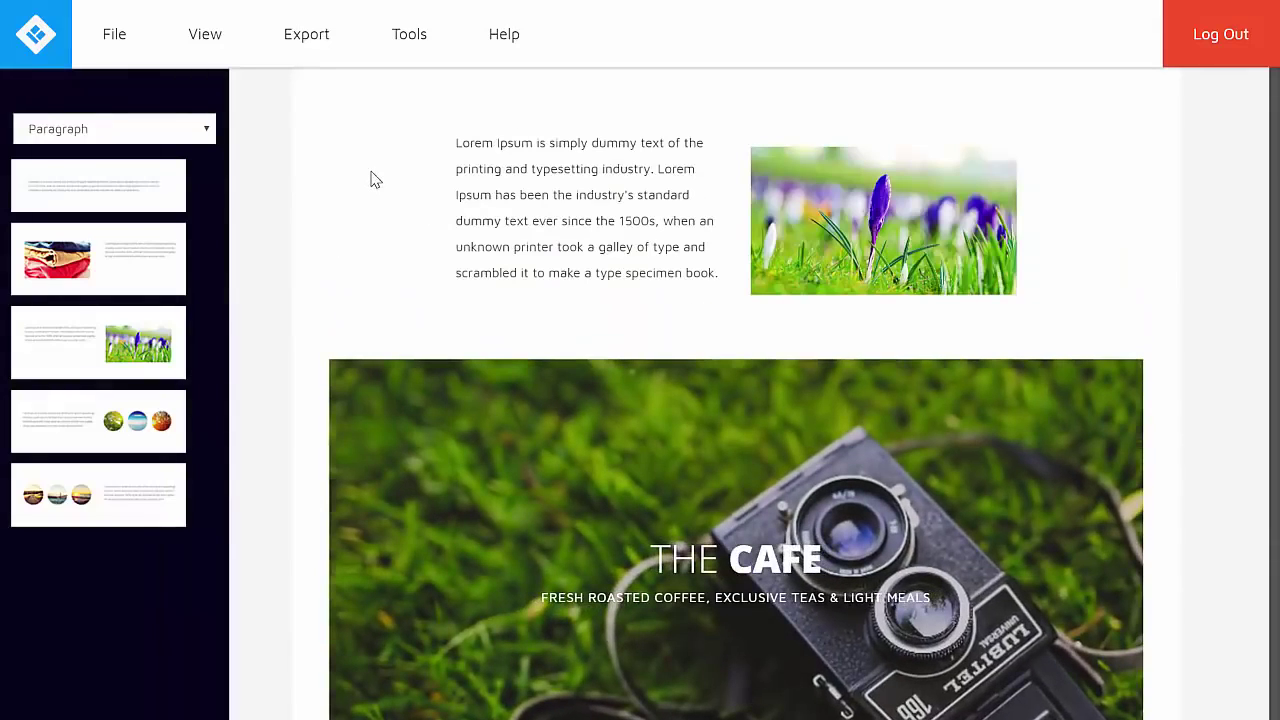
click(466, 226)
mouse_move(430, 76)
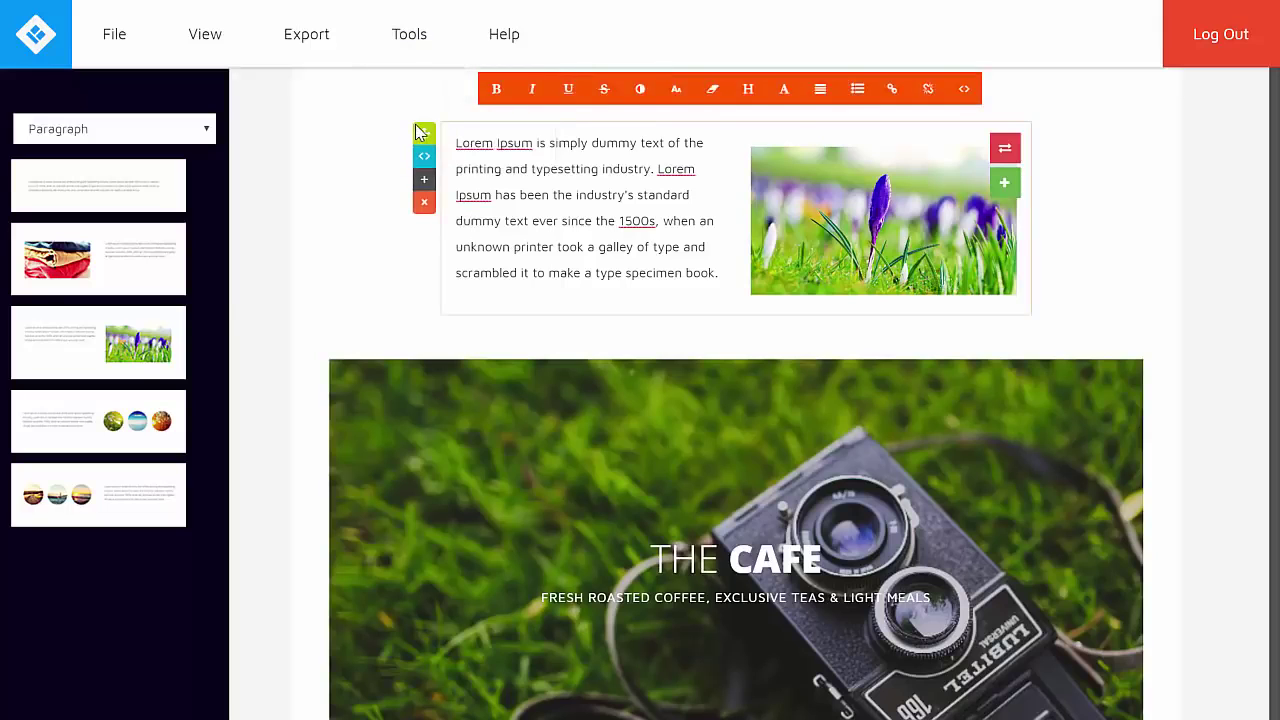
click(425, 302)
drag(425, 302, 443, 546)
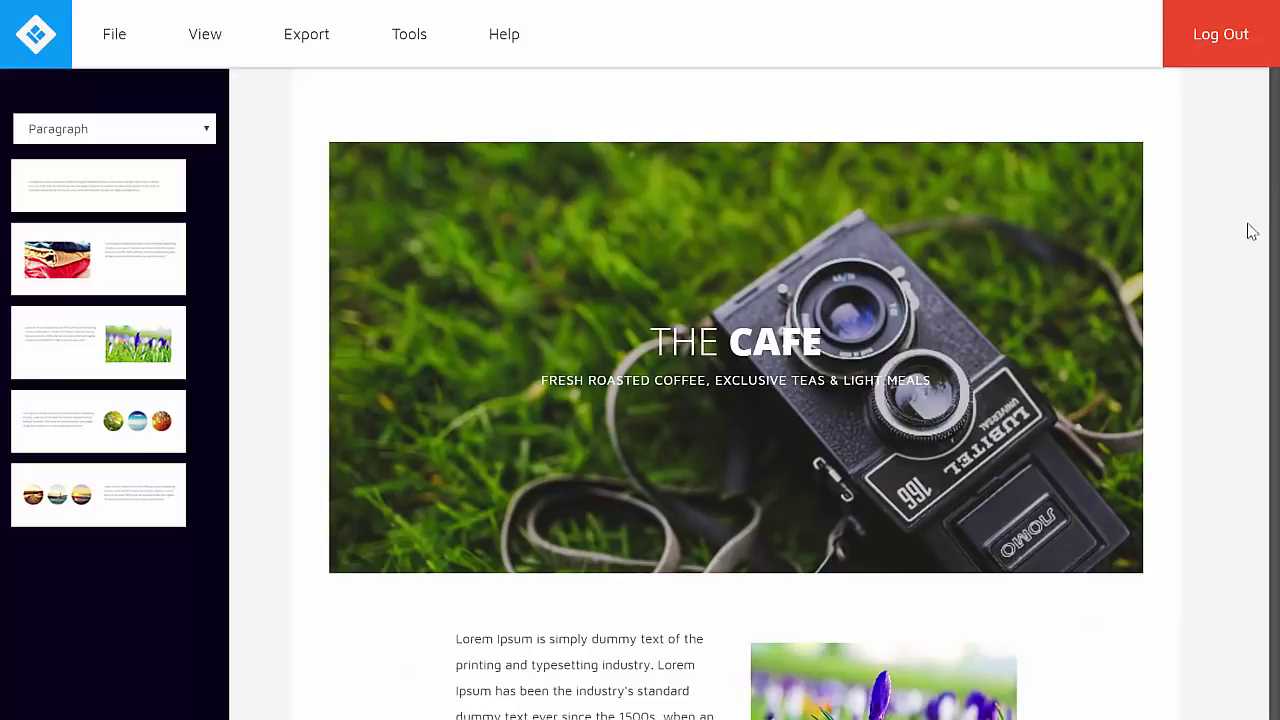